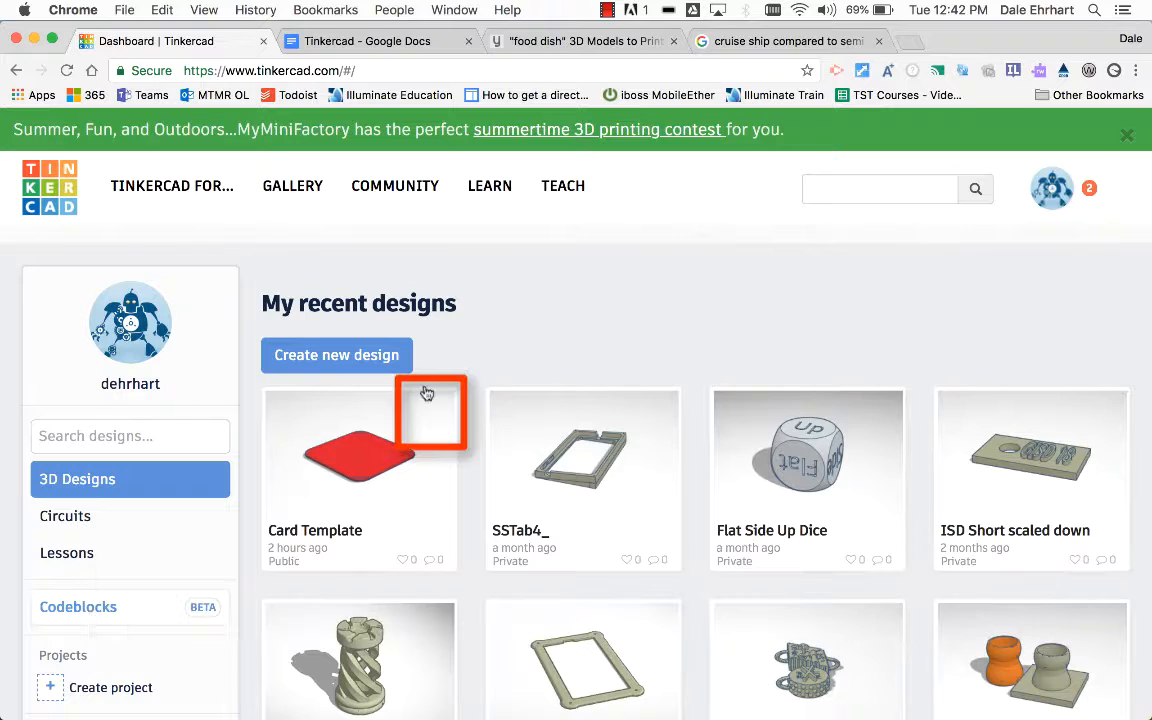
Step: Duplicate the Card Template design
click(436, 412)
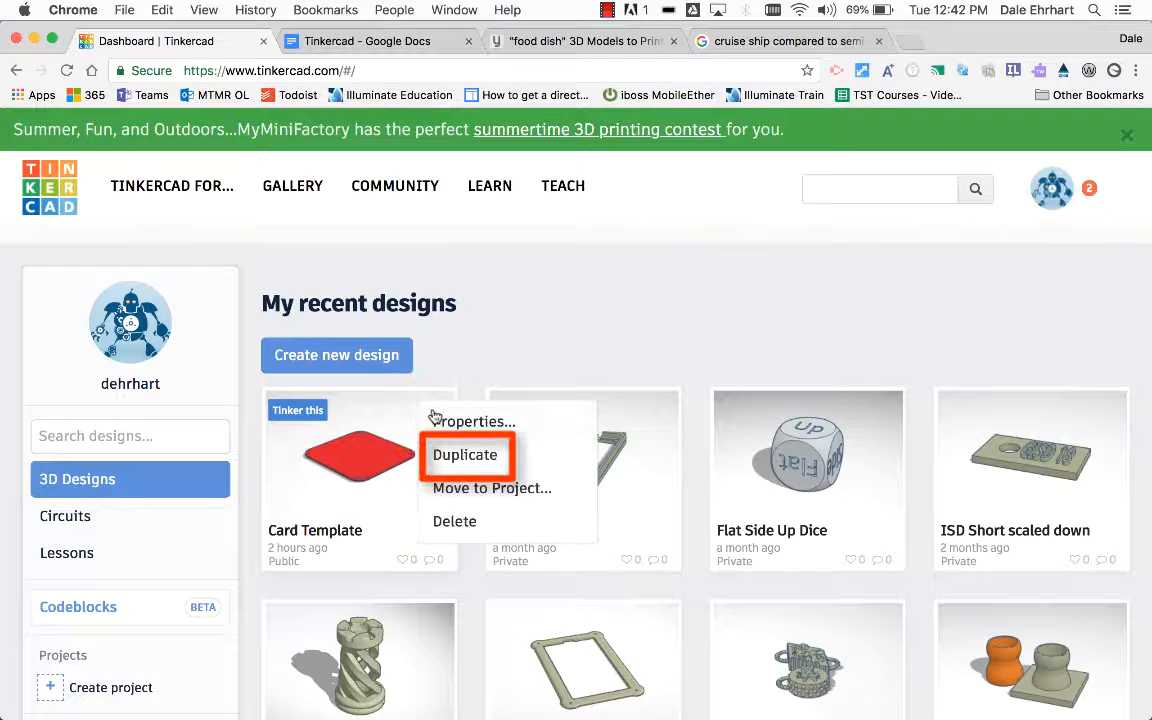
click(458, 460)
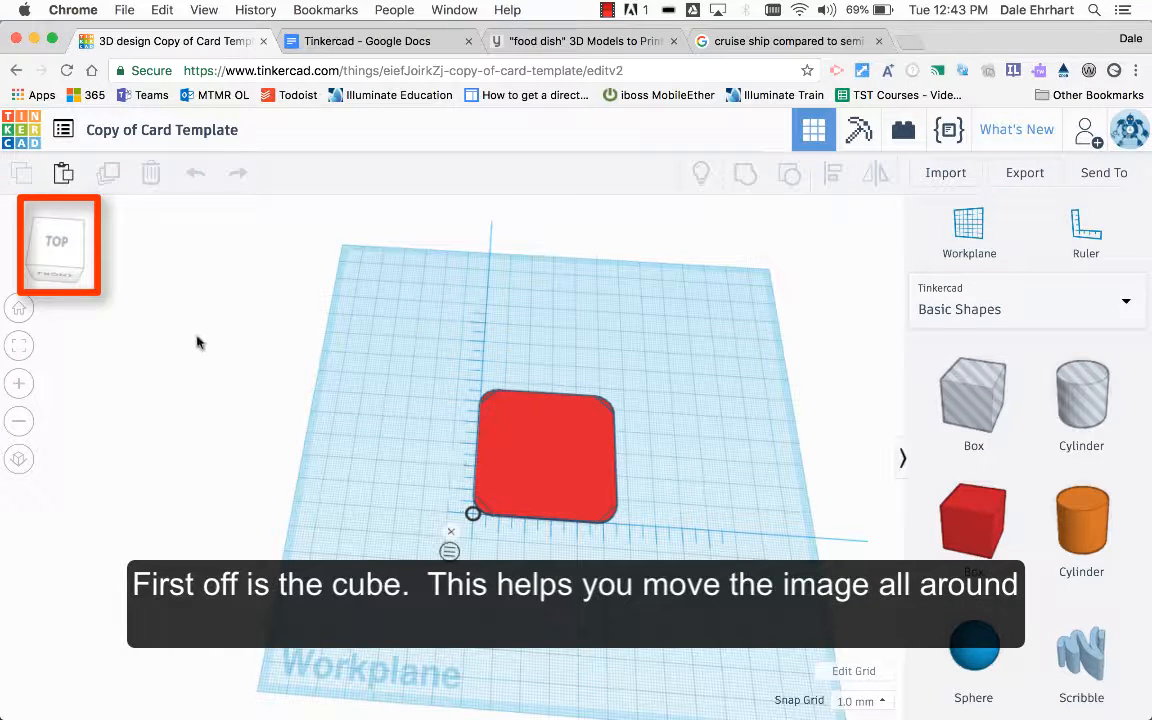
Step: Examine the card base from a tilted view, the home view and several zoom levels, and show its dimensions
mouse_move(62, 262)
mouse_down()
mouse_move(56, 248)
mouse_move(60, 273)
mouse_move(56, 240)
mouse_move(55, 278)
mouse_move(58, 243)
mouse_move(50, 270)
mouse_up()
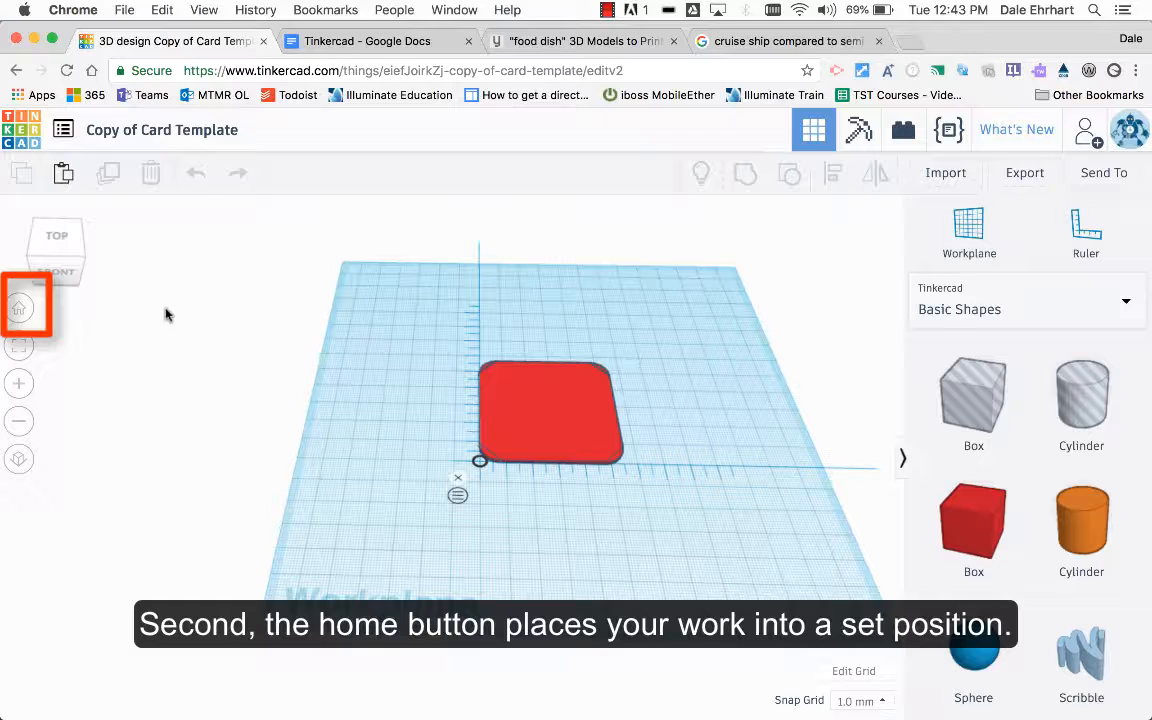
click(21, 310)
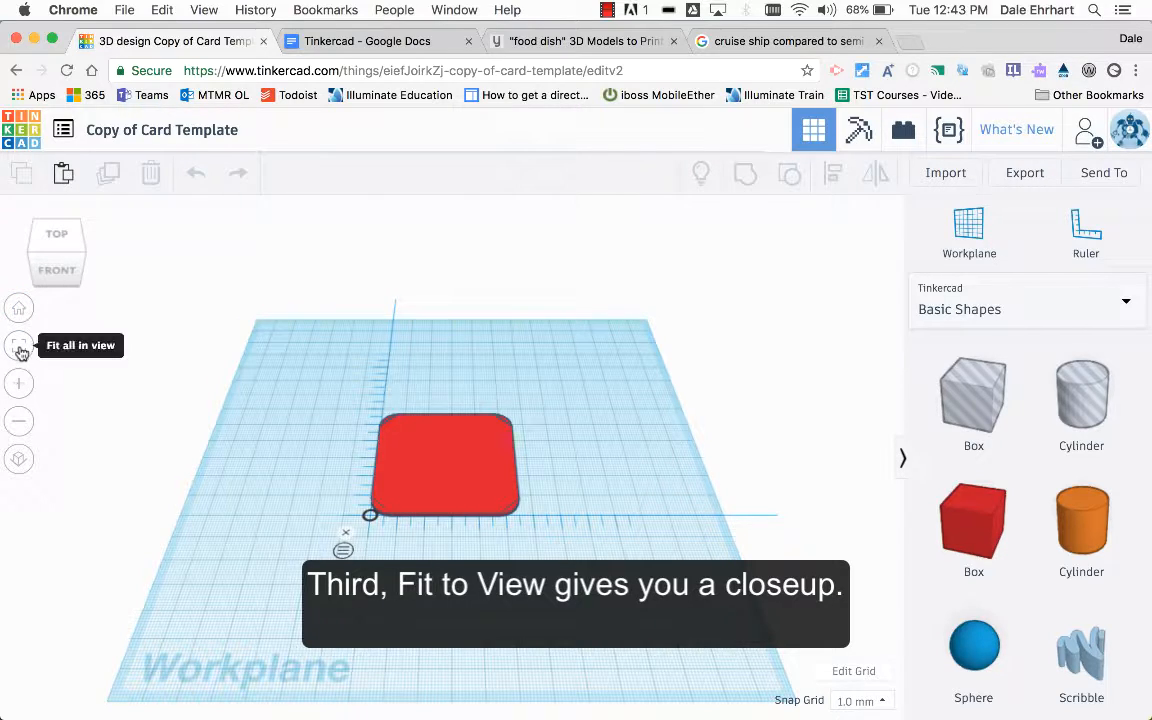
click(20, 349)
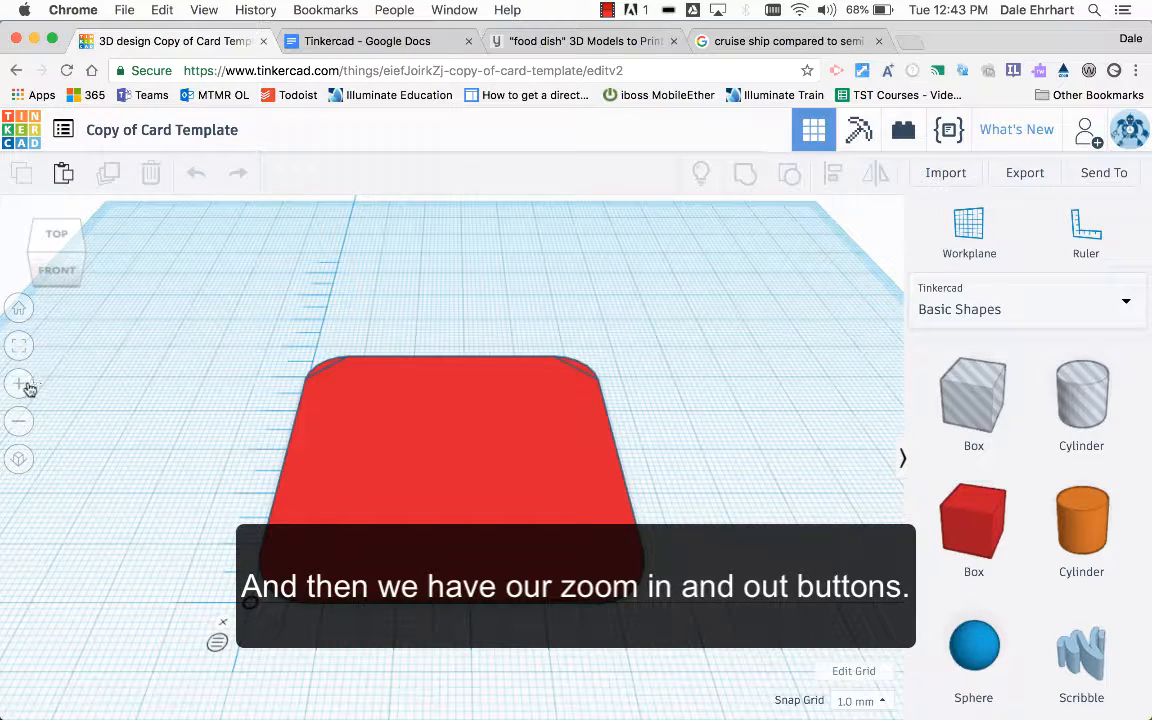
click(19, 388)
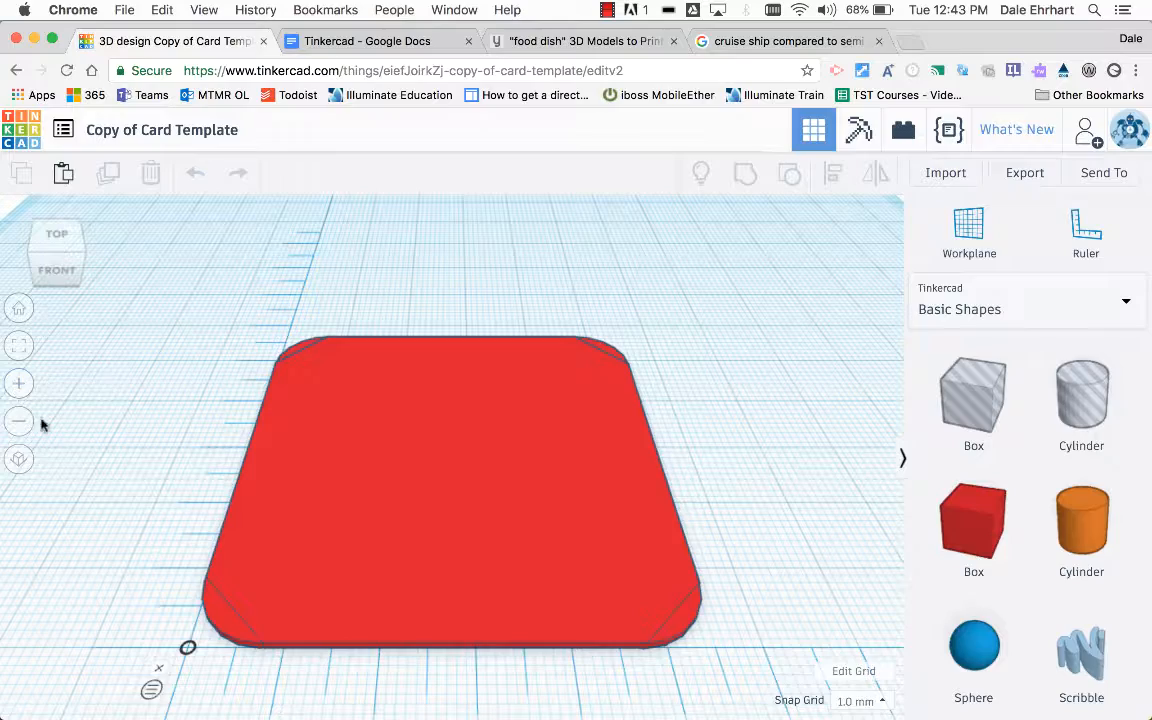
click(21, 424)
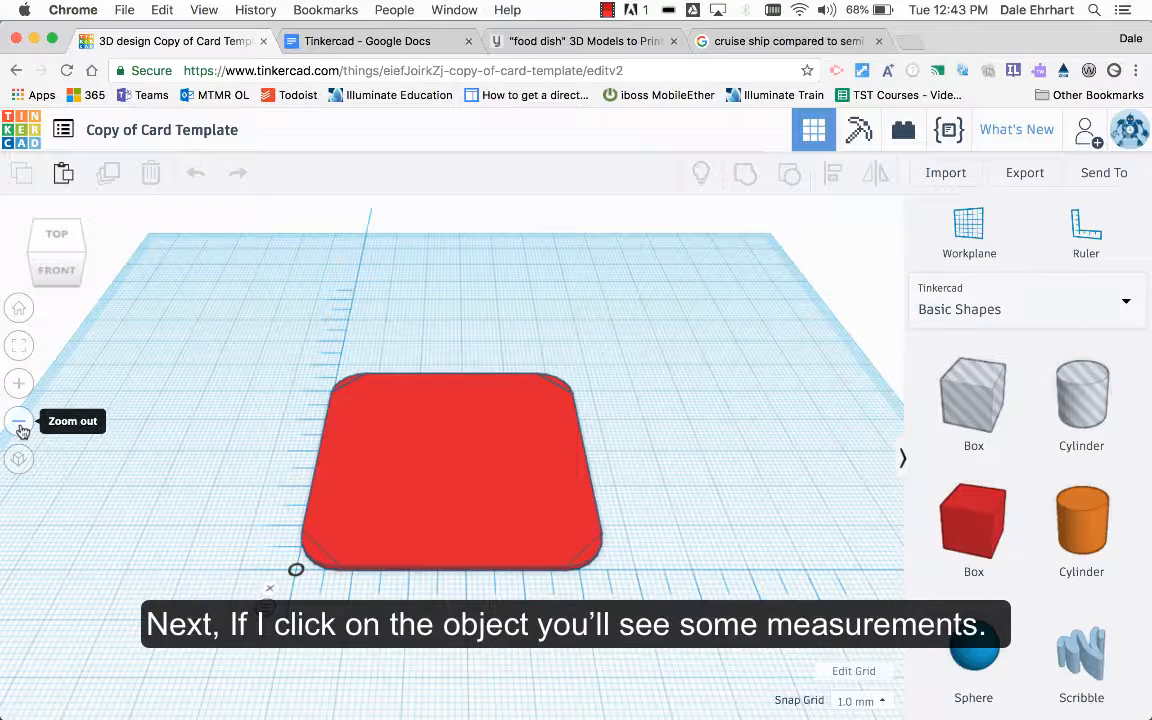
click(419, 495)
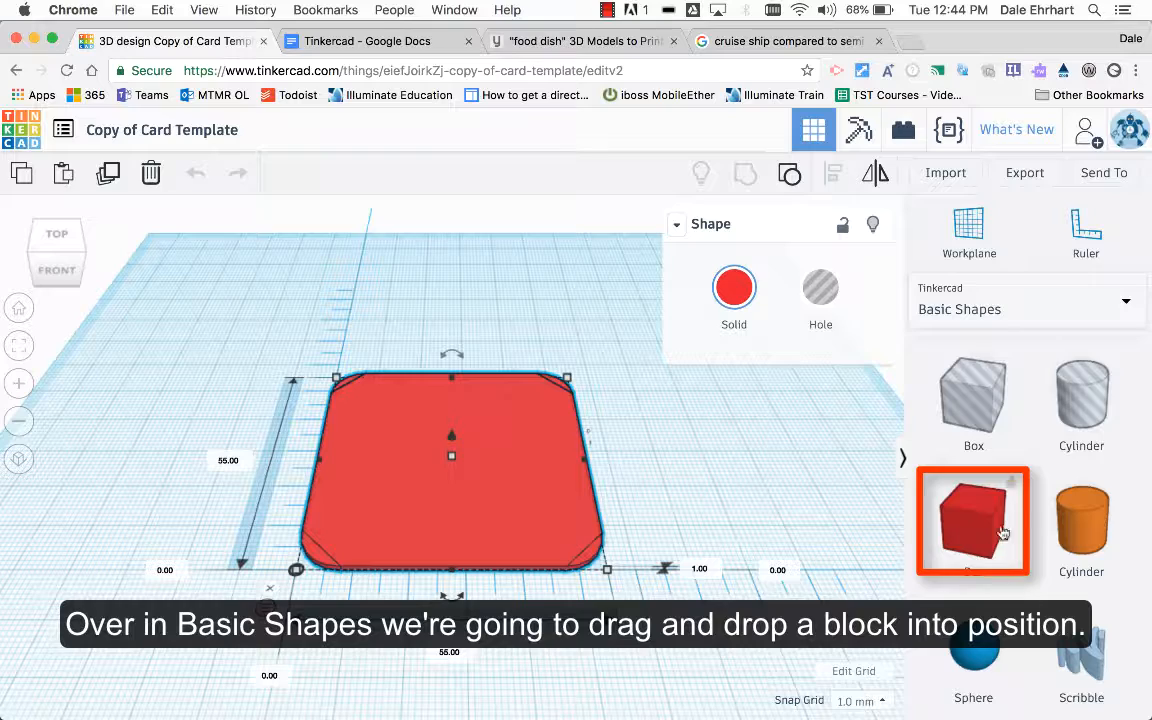
Step: Place a solid red box on the card base, offset 5 mm from the ruler origin in both directions
drag(1008, 485, 457, 486)
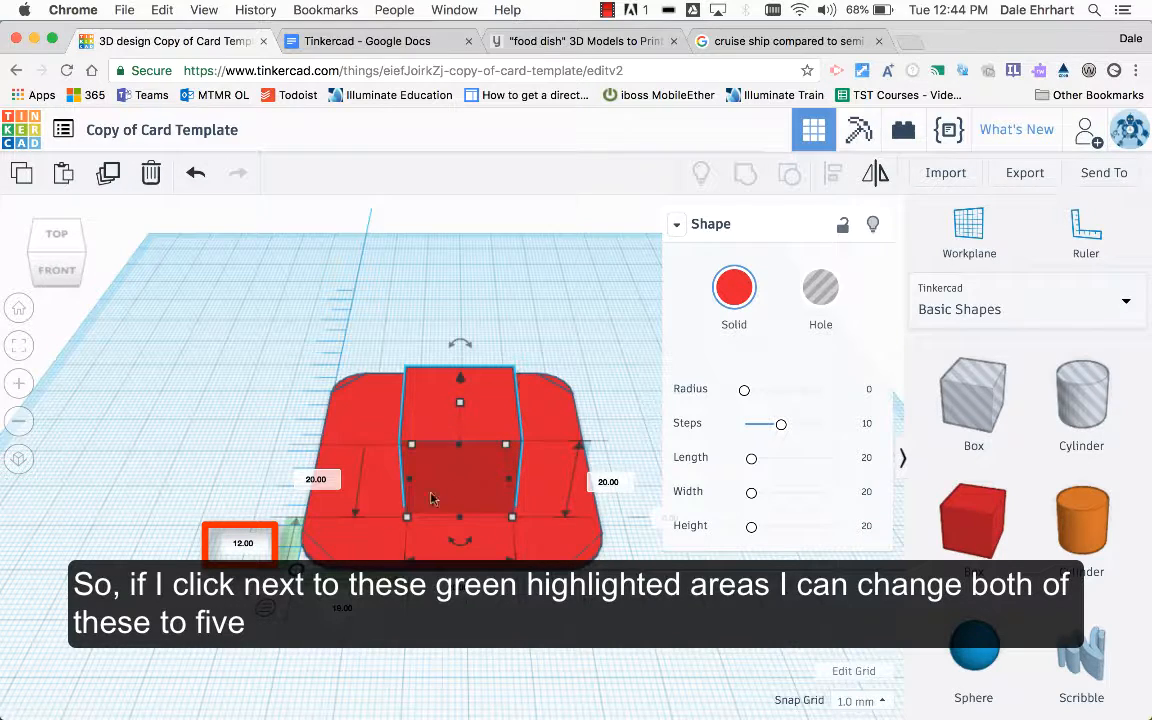
click(245, 542)
text(5)
key(Return)
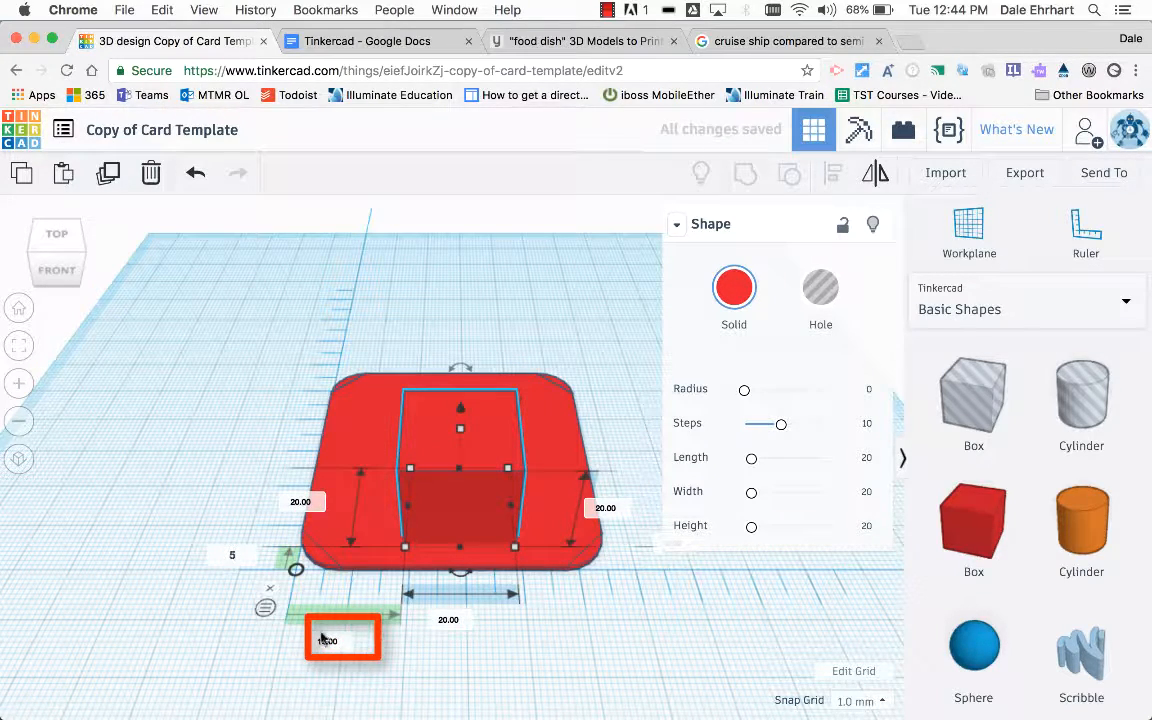
click(326, 640)
text(5)
key(Return)
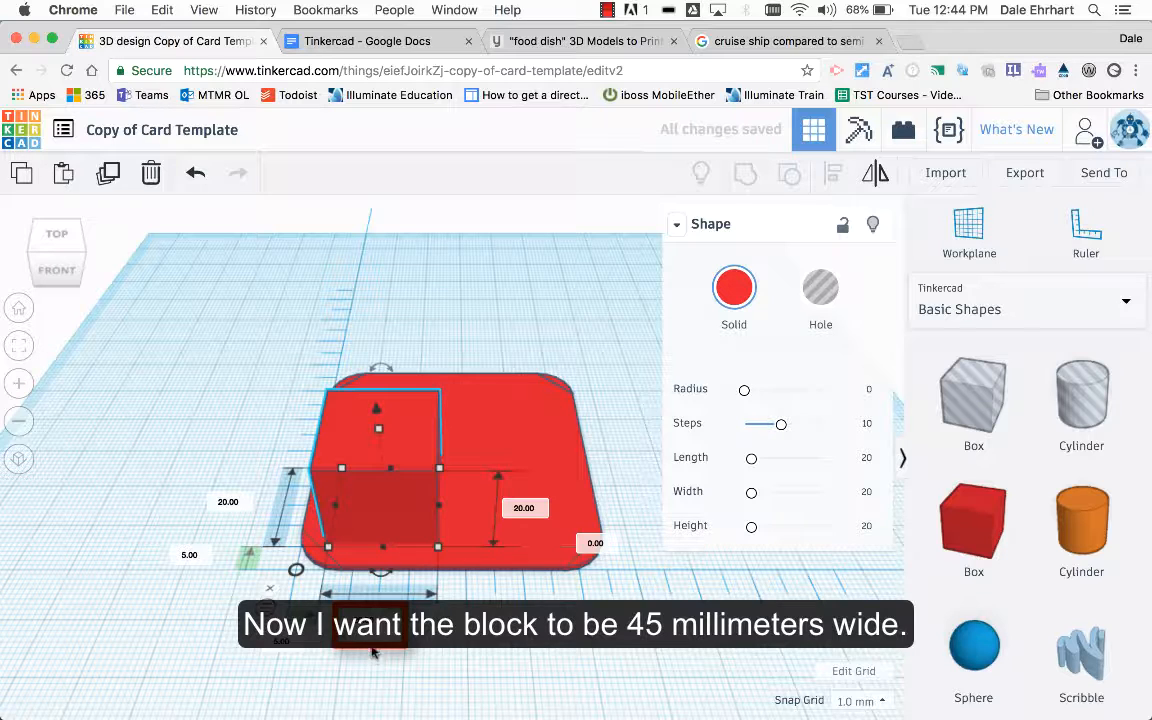
Step: Set the solid box's width and length to 45 mm each
click(367, 620)
text(45)
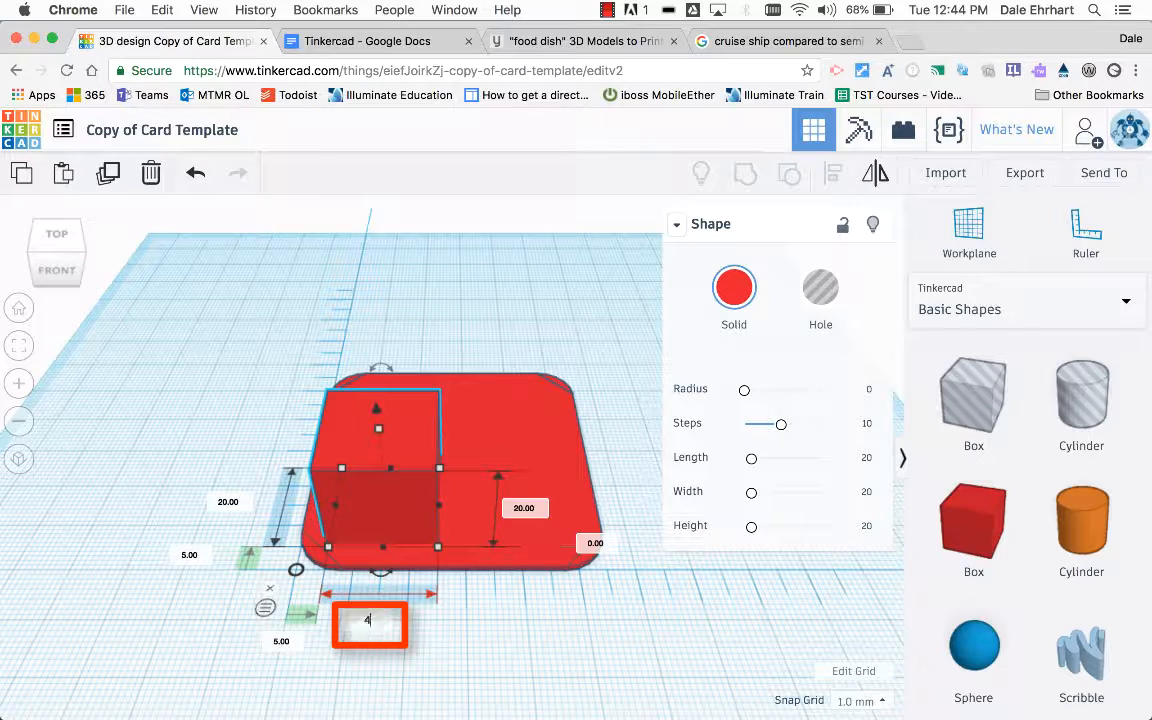
click(228, 503)
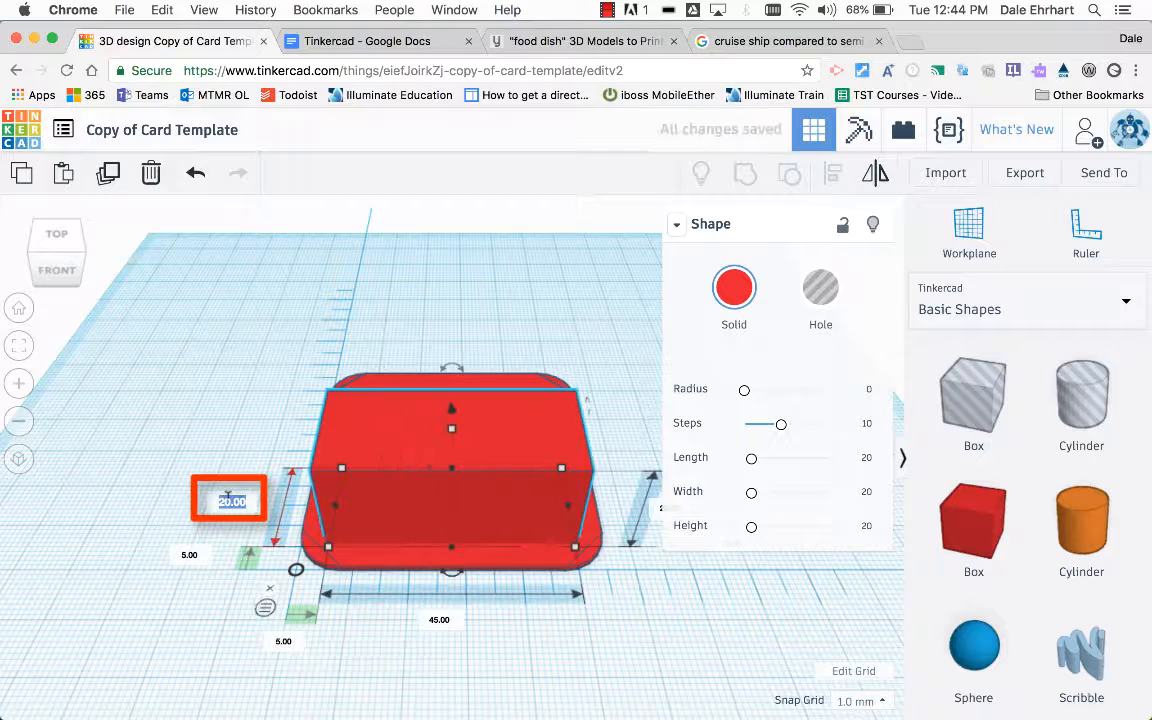
text(45)
key(Return)
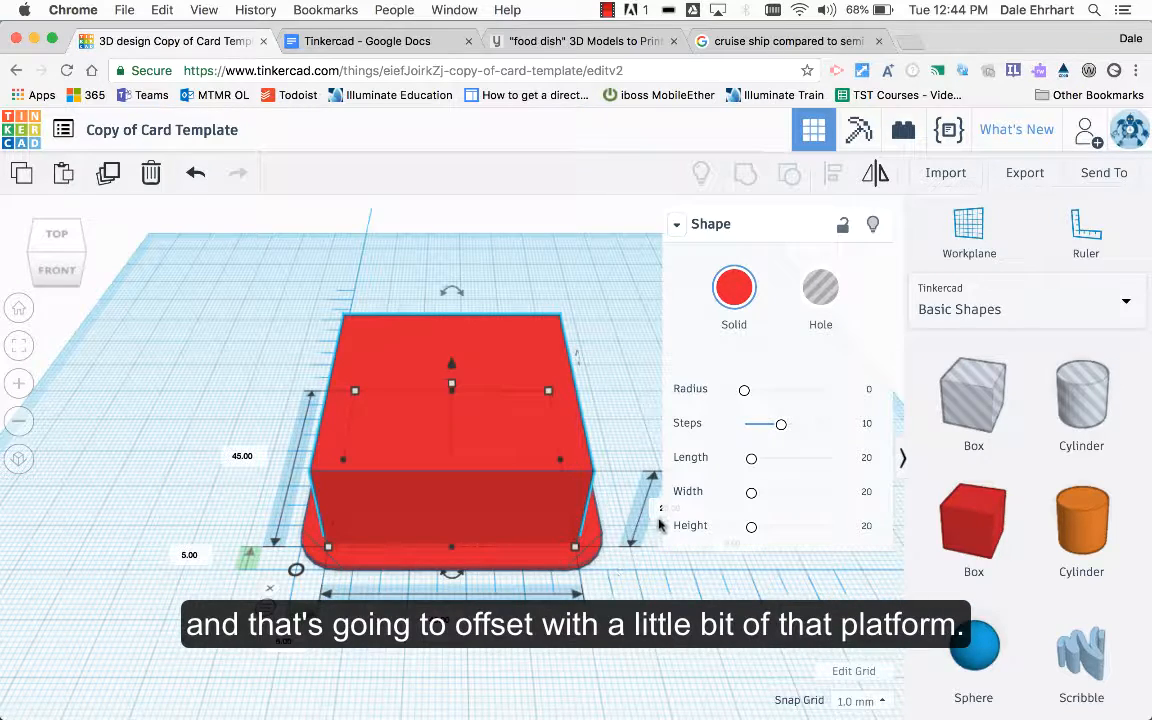
Step: Collapse the shape settings and set the solid box's height to 2.5 mm
click(679, 225)
click(670, 508)
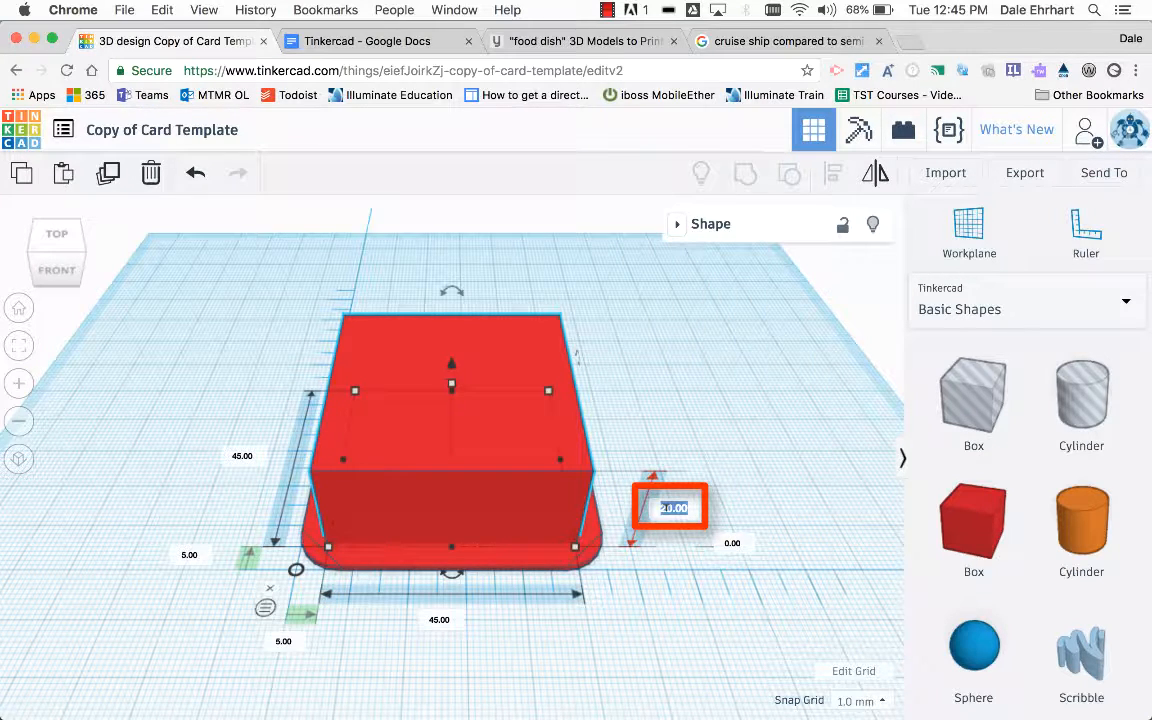
text(2.5)
key(Return)
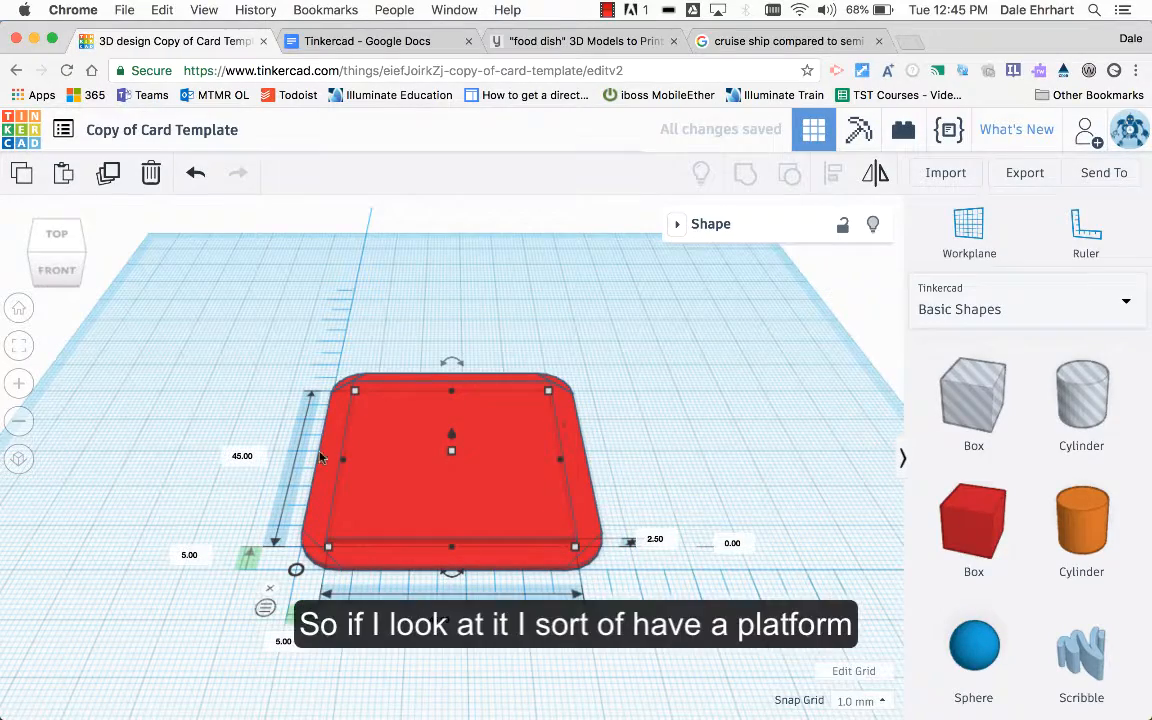
Step: Place a hole box on the raised square, offset 7 mm from the ruler origin in both directions
click(62, 240)
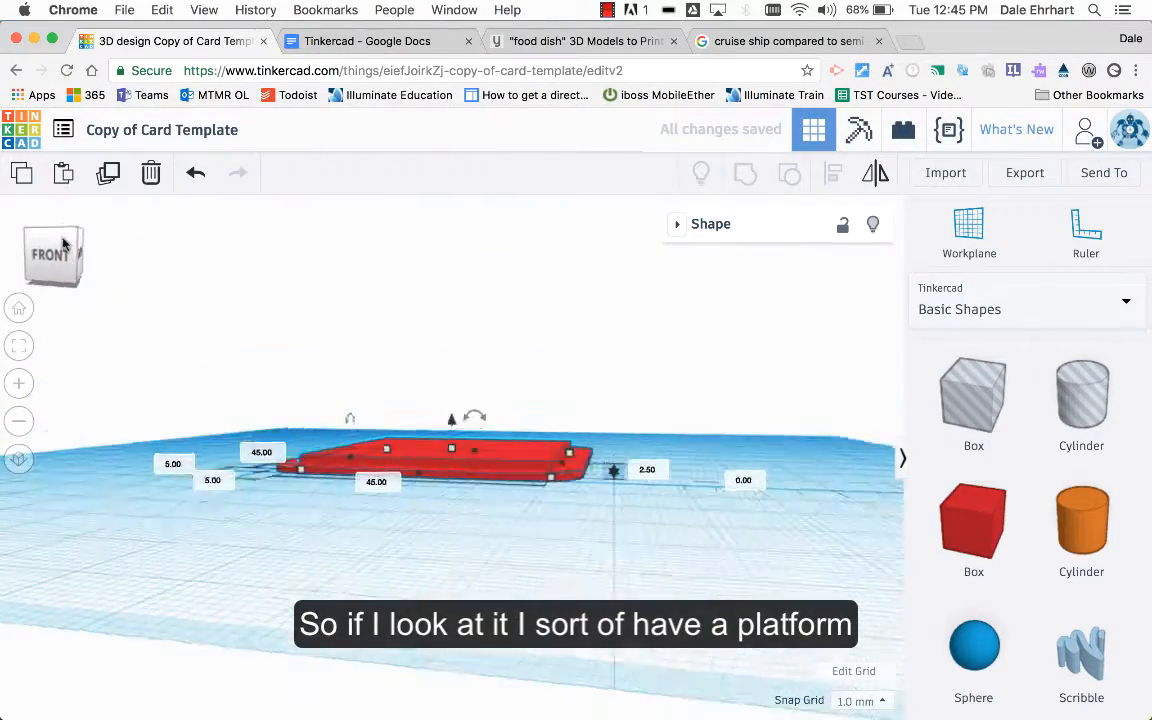
click(66, 244)
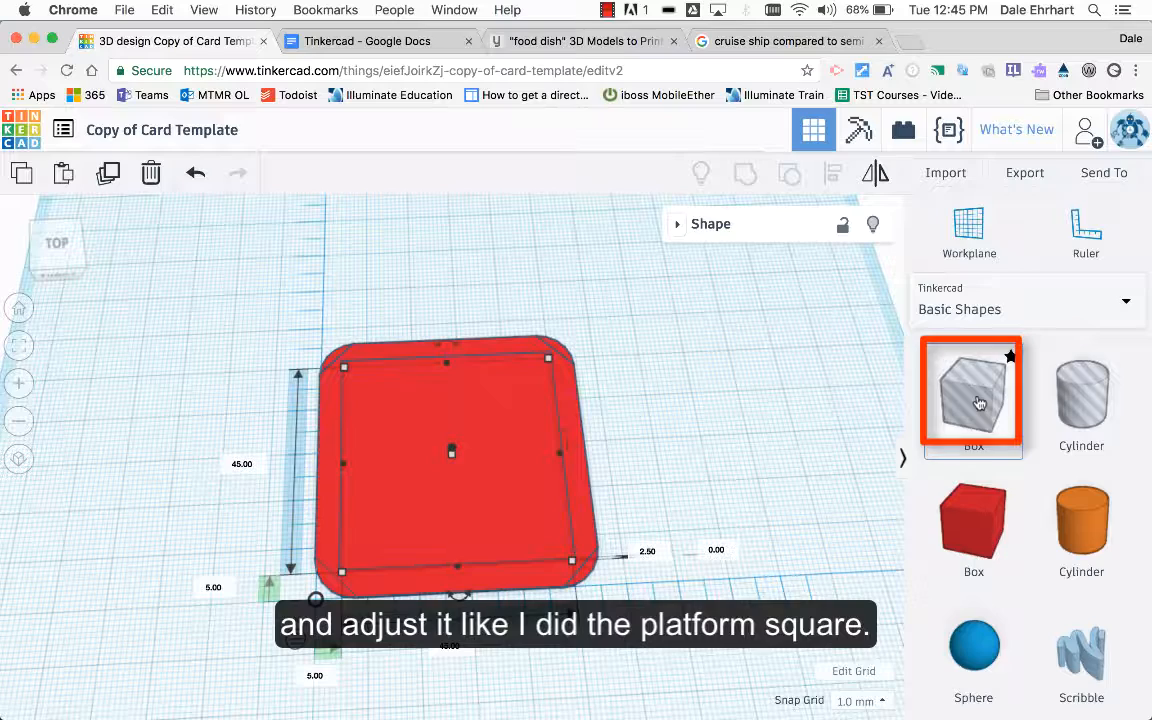
drag(979, 403, 447, 491)
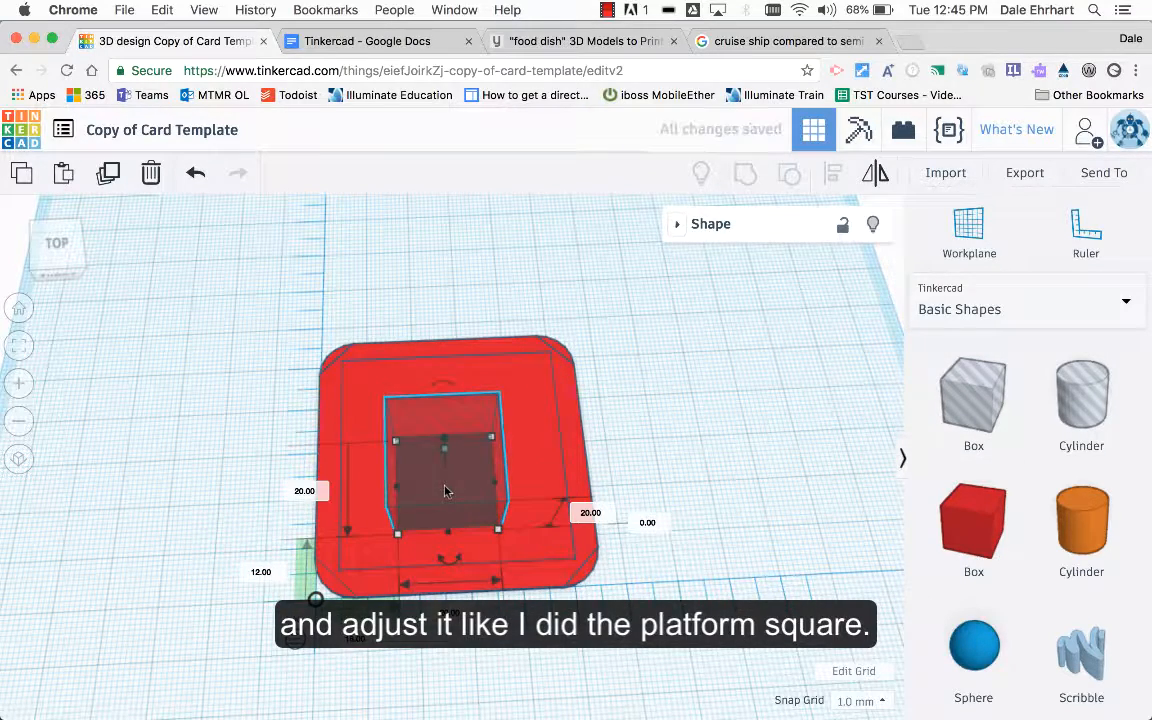
click(262, 573)
text(7)
key(Tab)
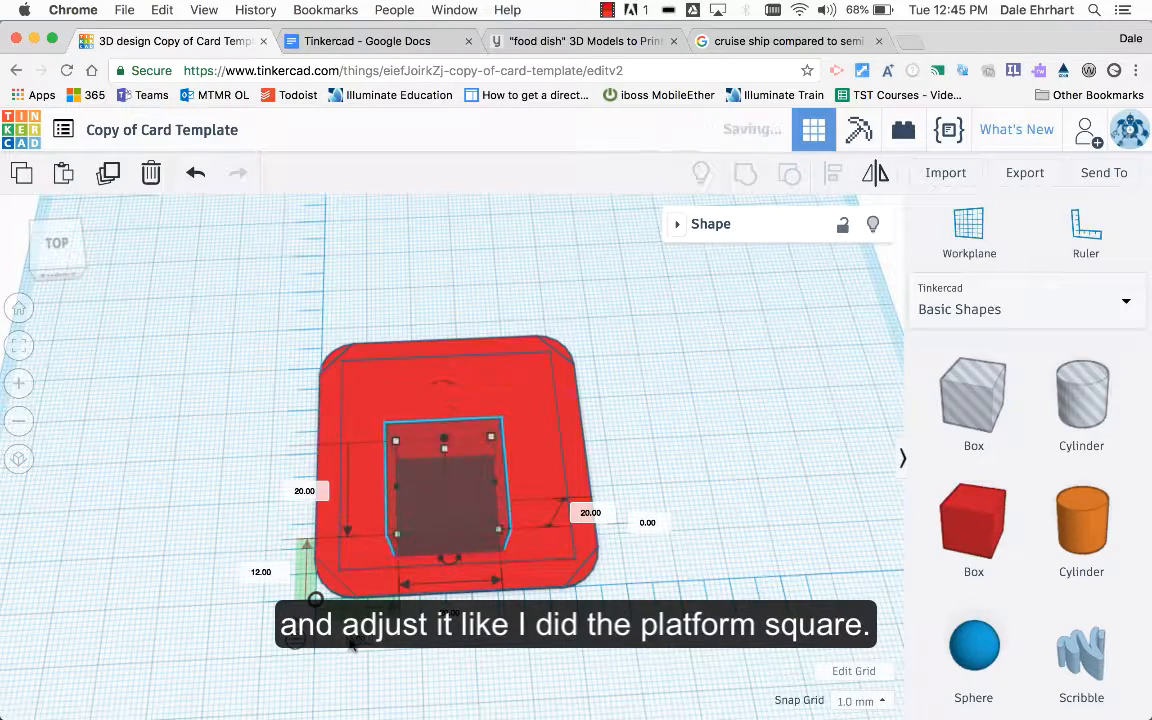
text(7)
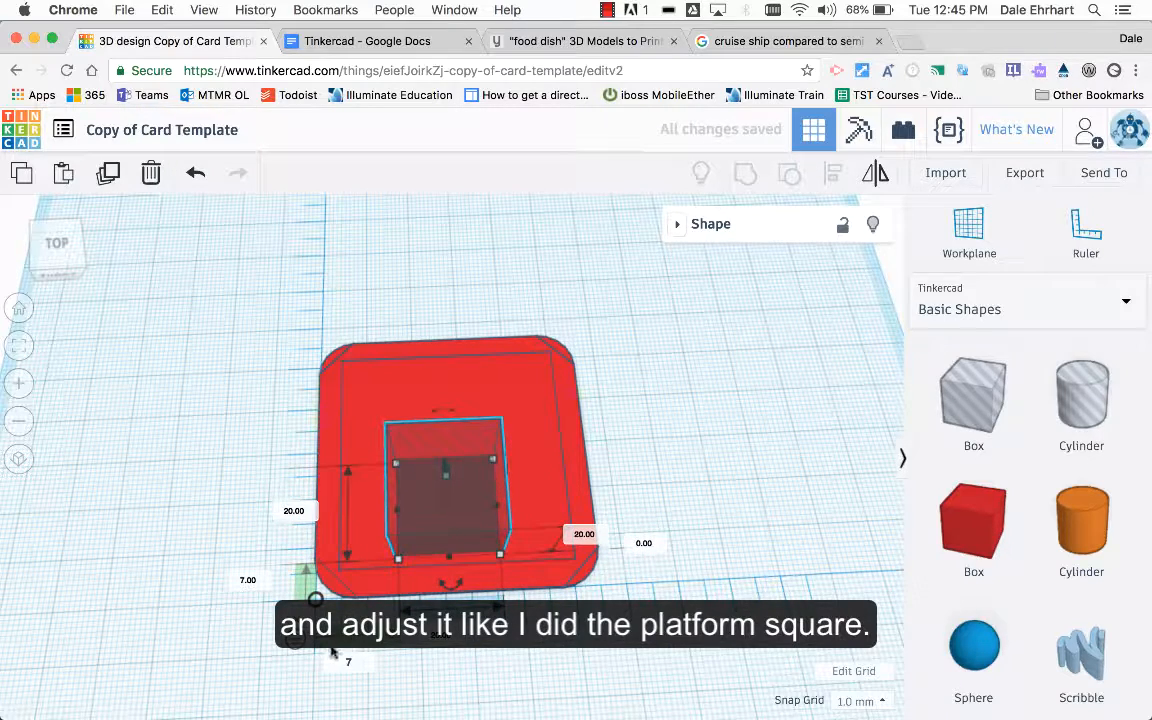
key(Return)
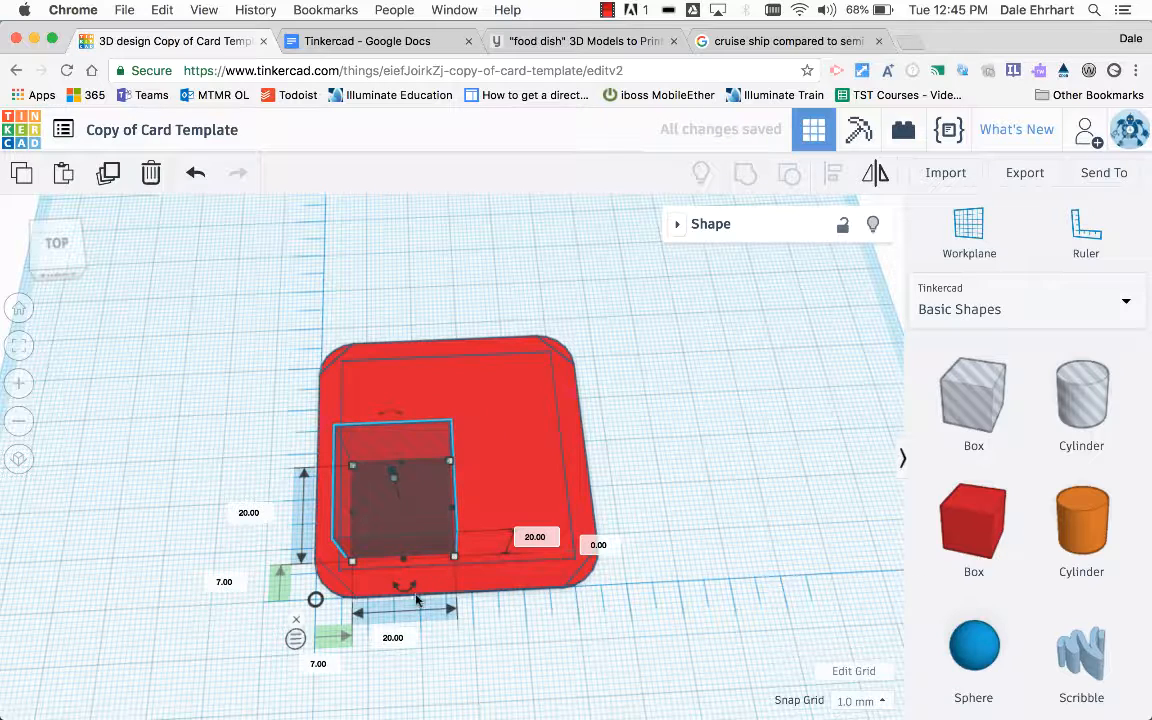
Step: Set the hole box's length and width to 41 mm each
click(250, 512)
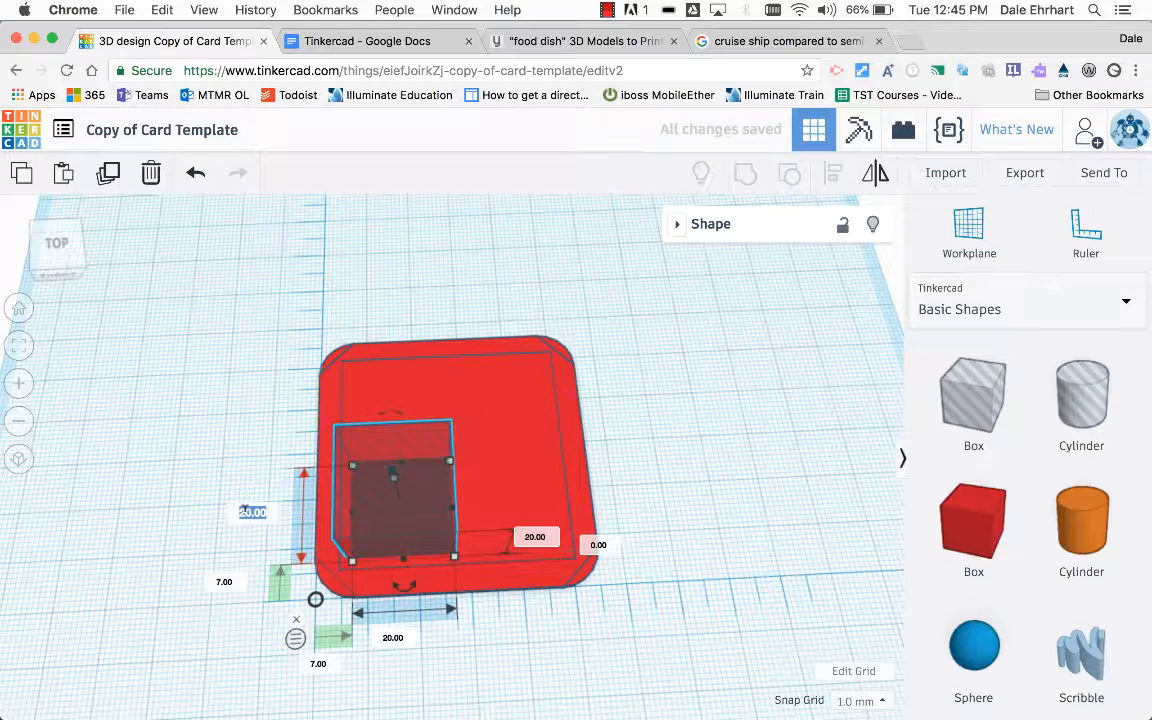
text(41)
key(Return)
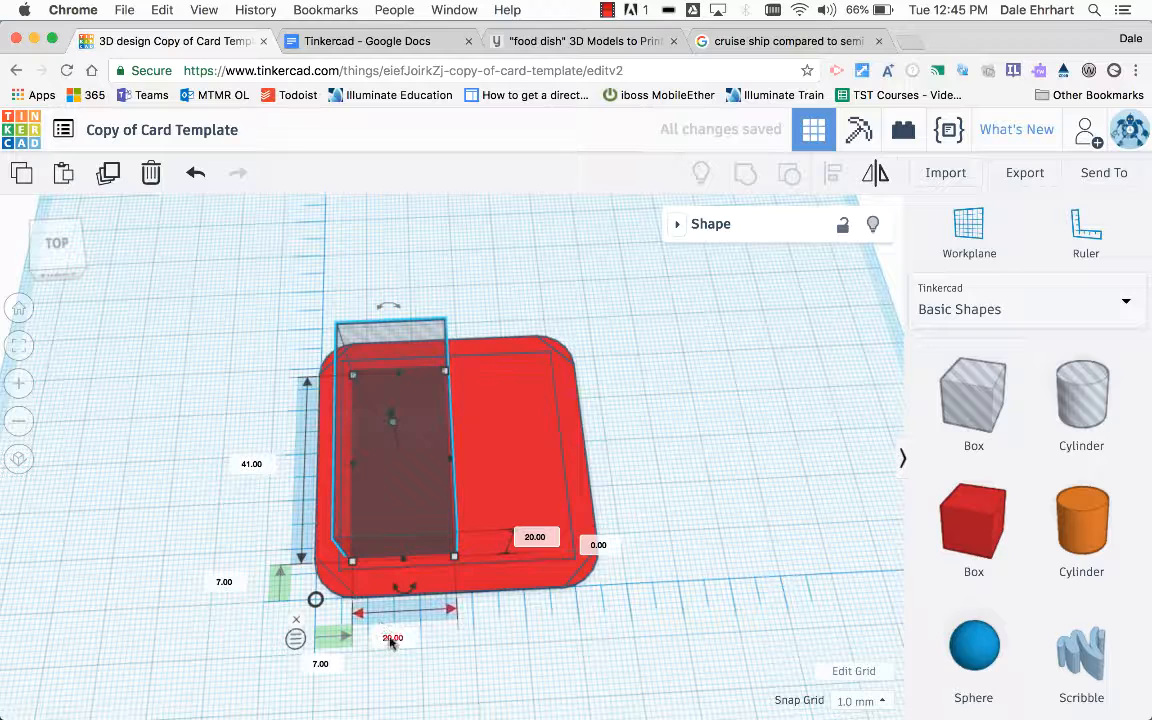
click(391, 639)
text(41)
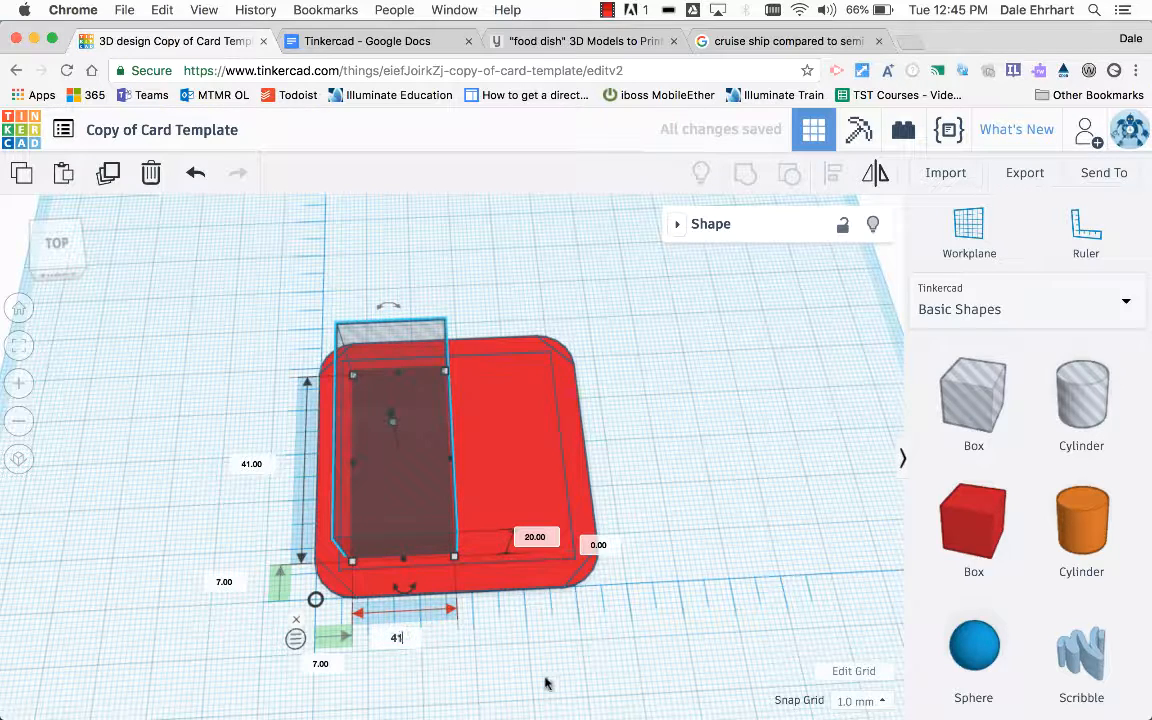
key(Return)
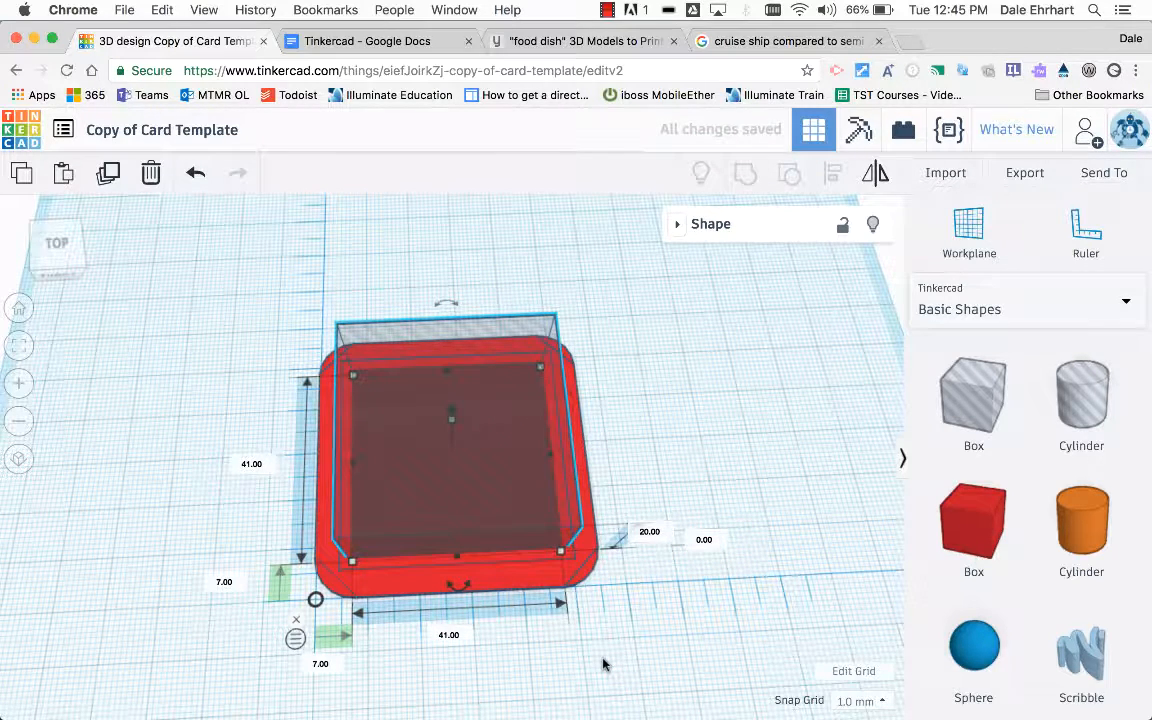
Step: Try grouping the card base, raised square and hole box to cut the opening, and ungroup them again
click(37, 256)
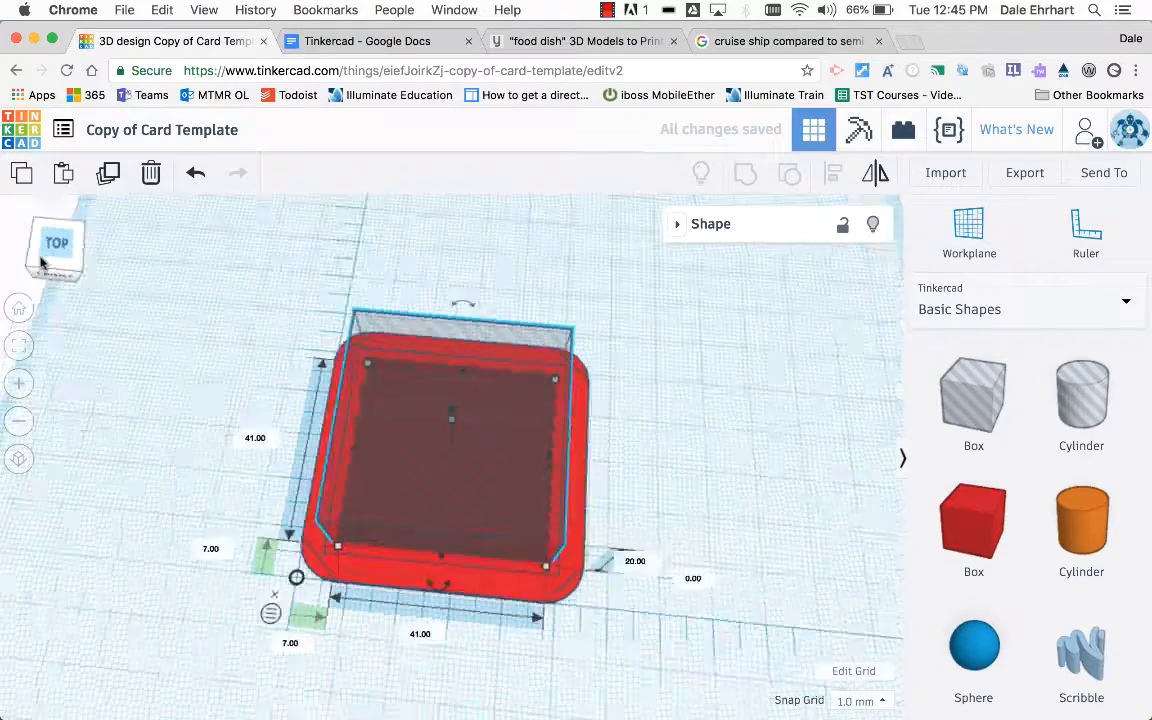
drag(33, 258, 50, 238)
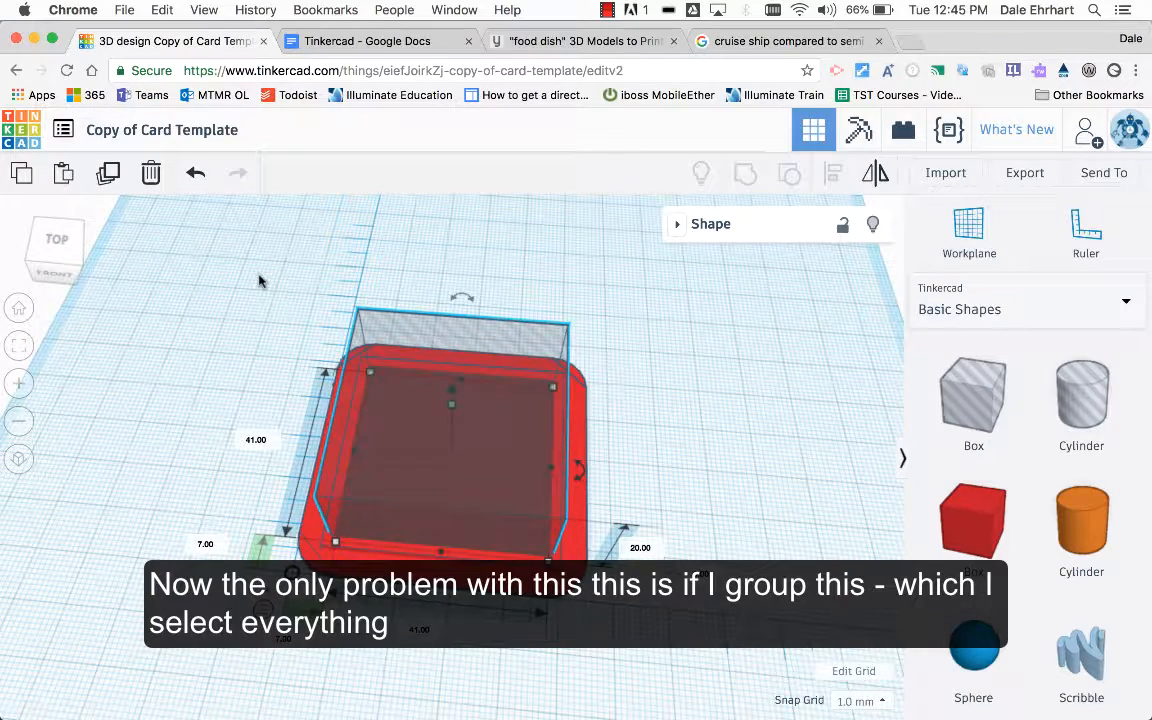
drag(288, 263, 612, 617)
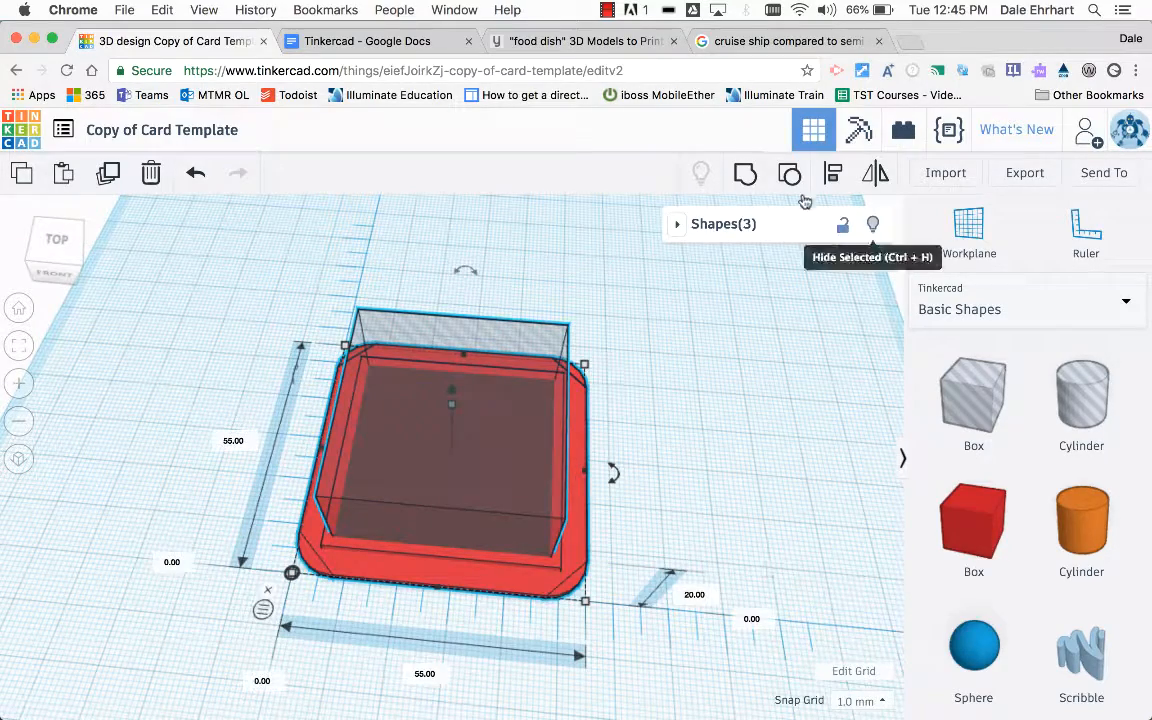
click(745, 176)
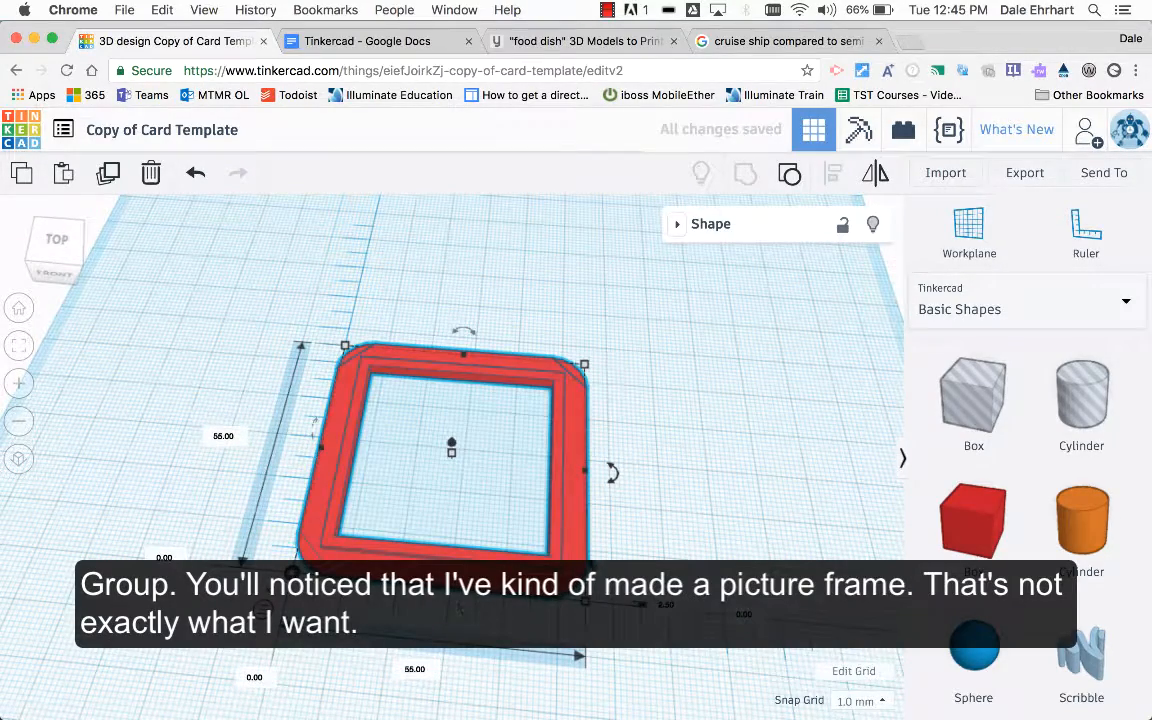
click(633, 525)
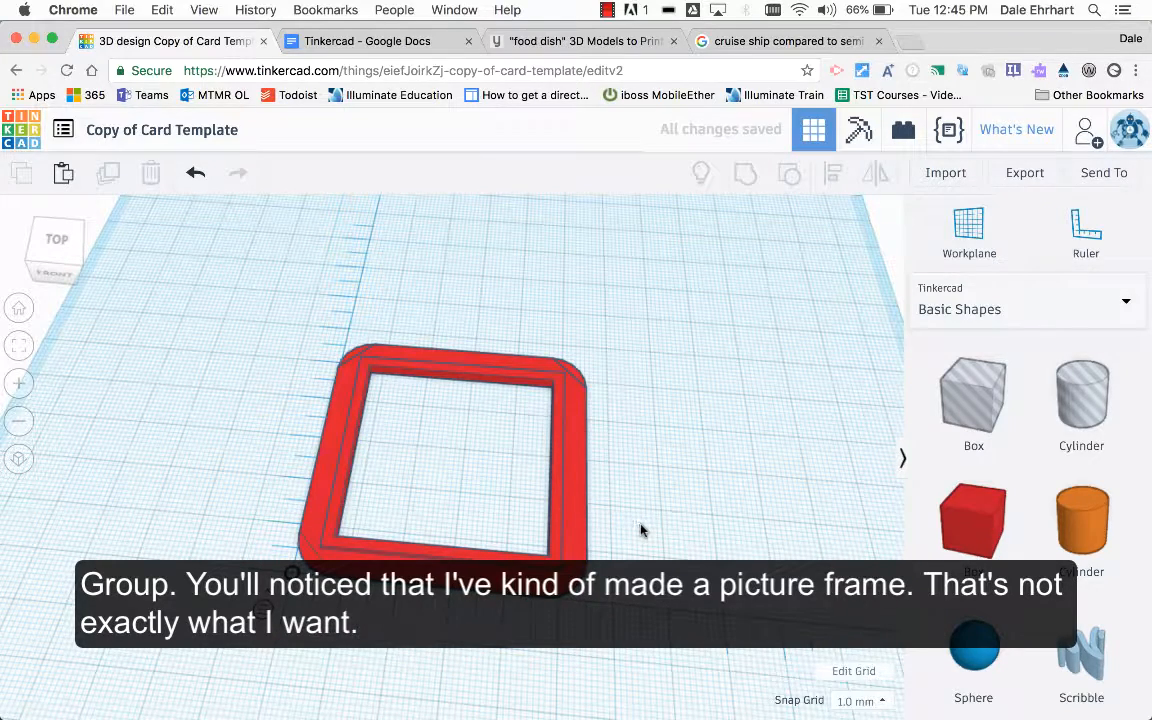
drag(250, 300, 612, 650)
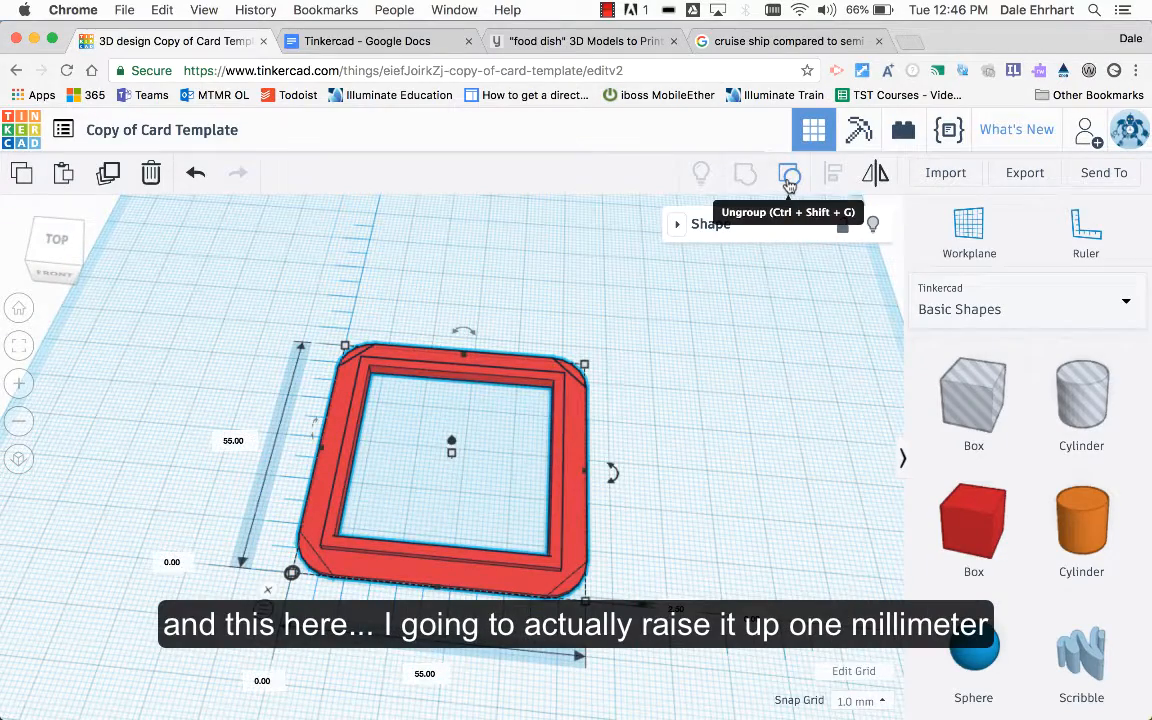
click(790, 174)
Step: Raise the hole box 1 mm above the workplane
click(484, 445)
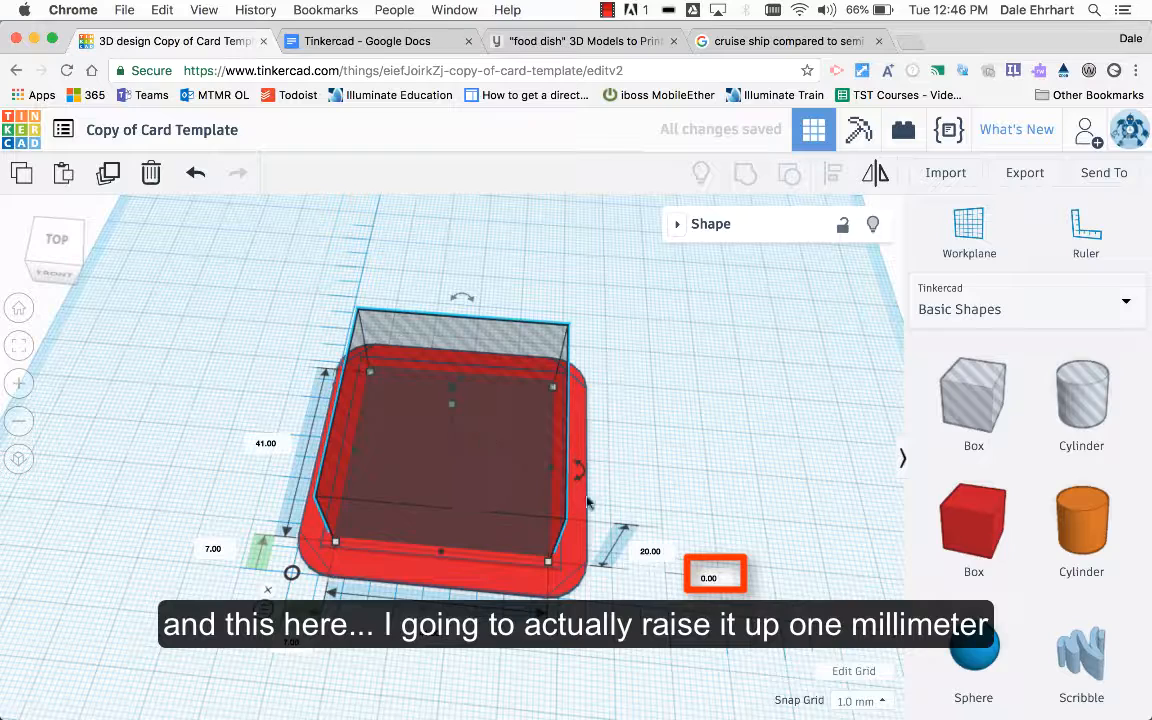
click(711, 576)
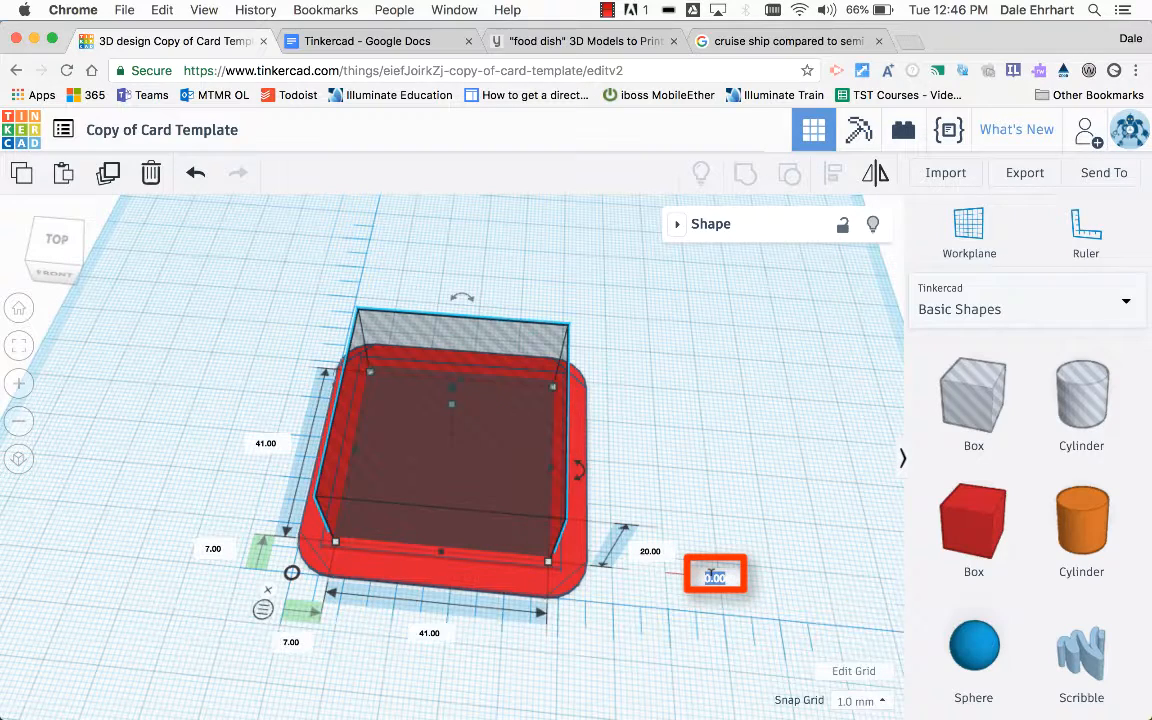
key(BackSpace)
key(Return)
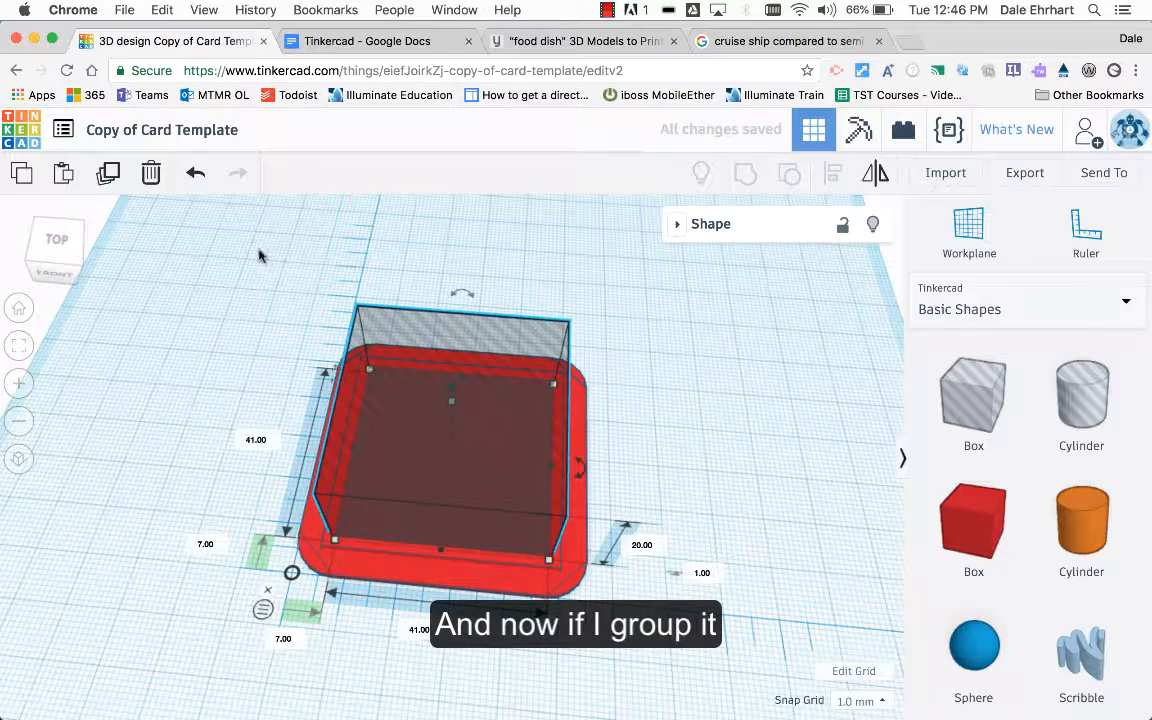
Step: Group the card base, raised square and hole box to cut the recess into the card
drag(314, 318, 643, 627)
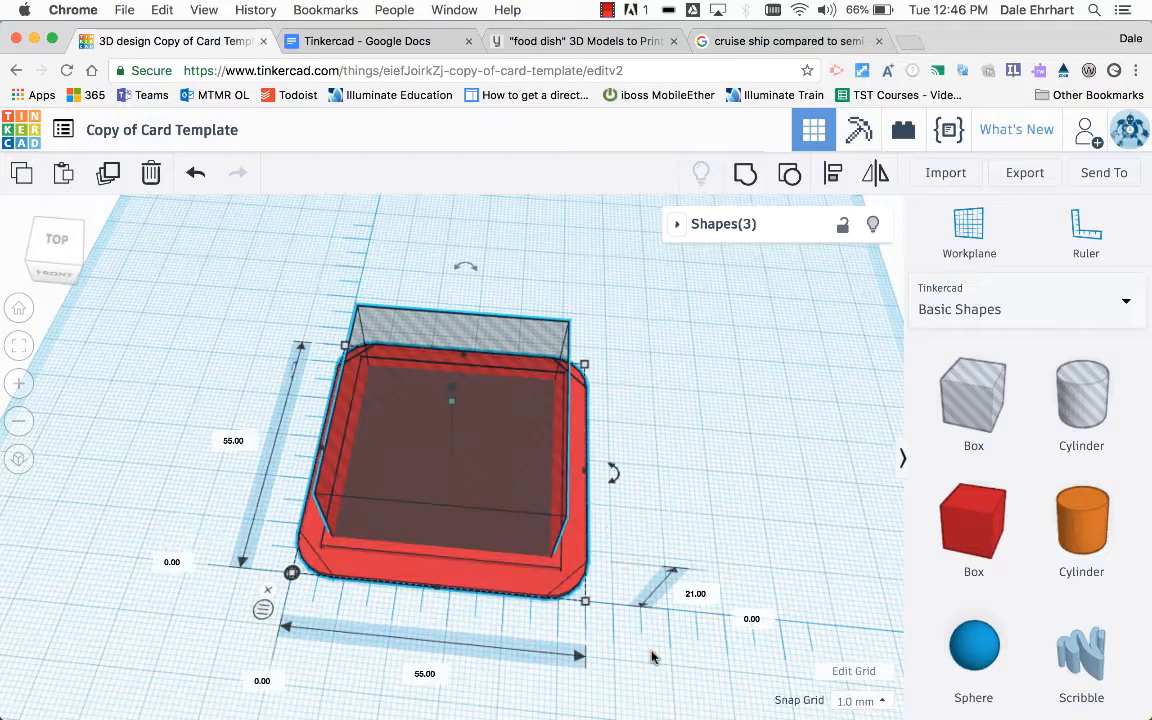
click(738, 185)
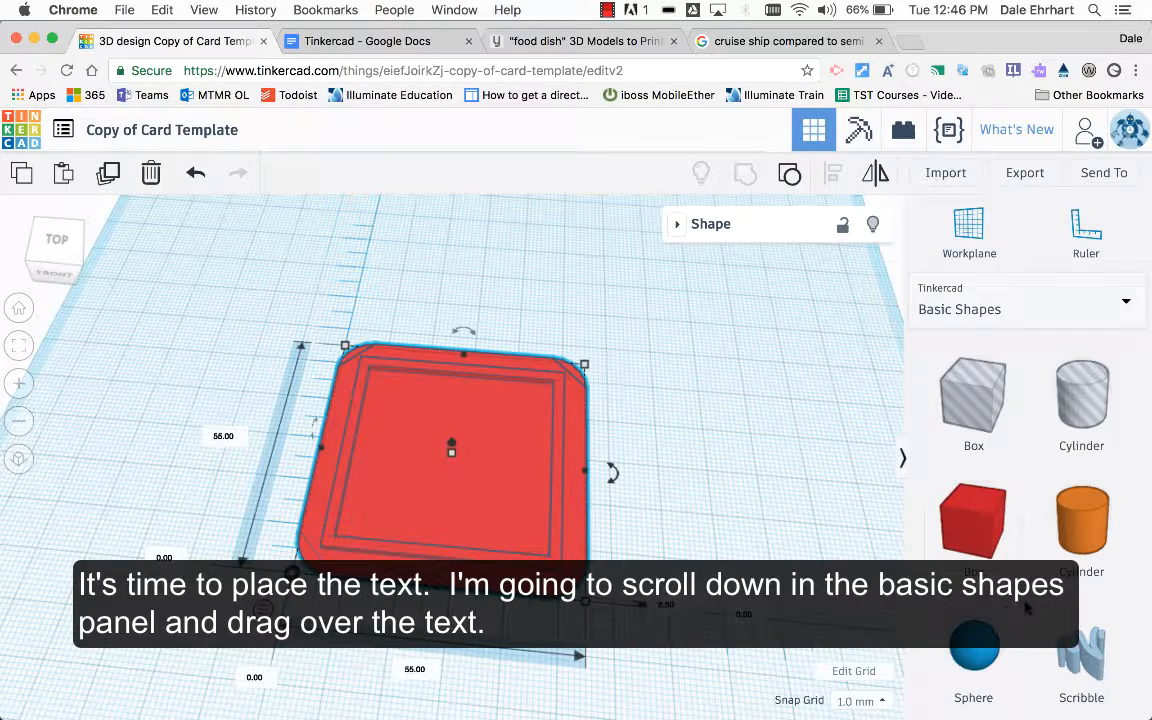
Step: Place a Text shape over the card's recess, with the text "?" in the Sans font
scroll(1025, 615, down, 3)
scroll(1026, 612, down, 4)
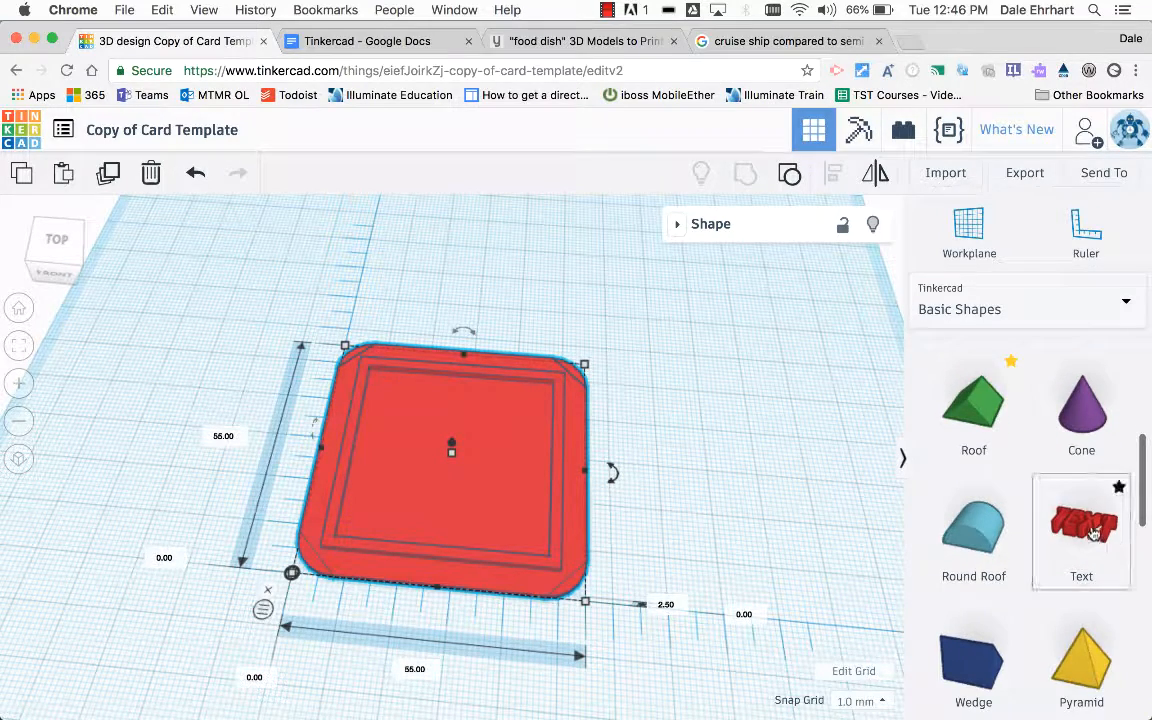
drag(1070, 533, 456, 478)
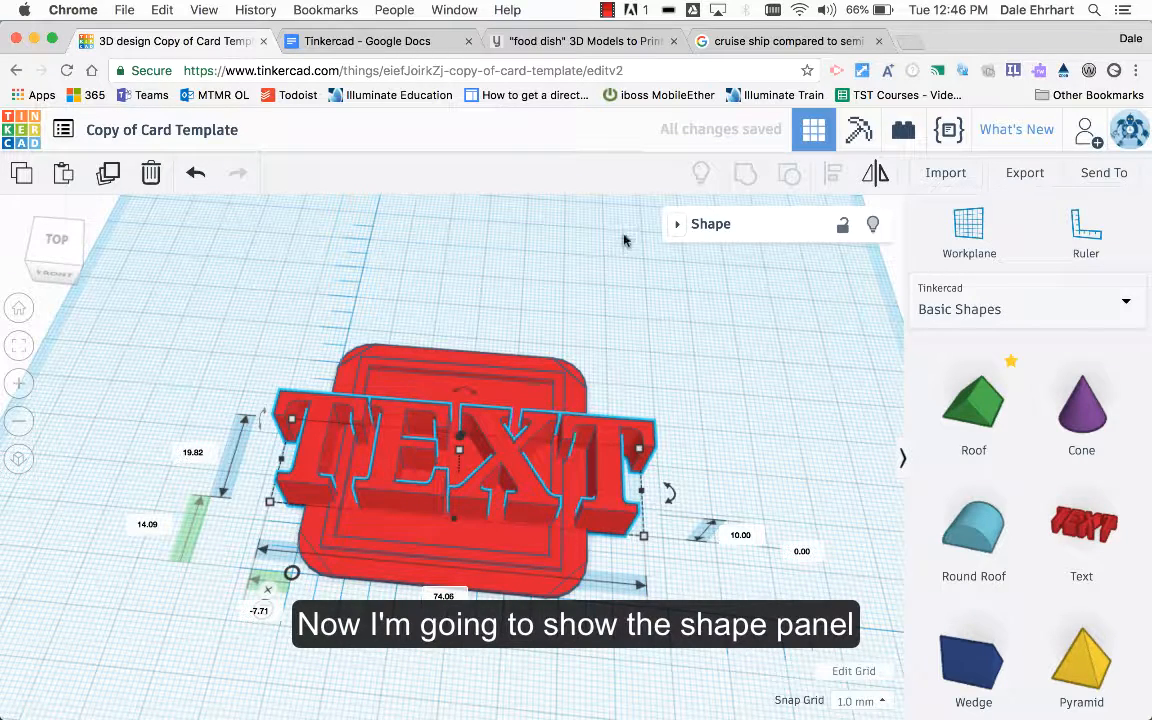
click(676, 224)
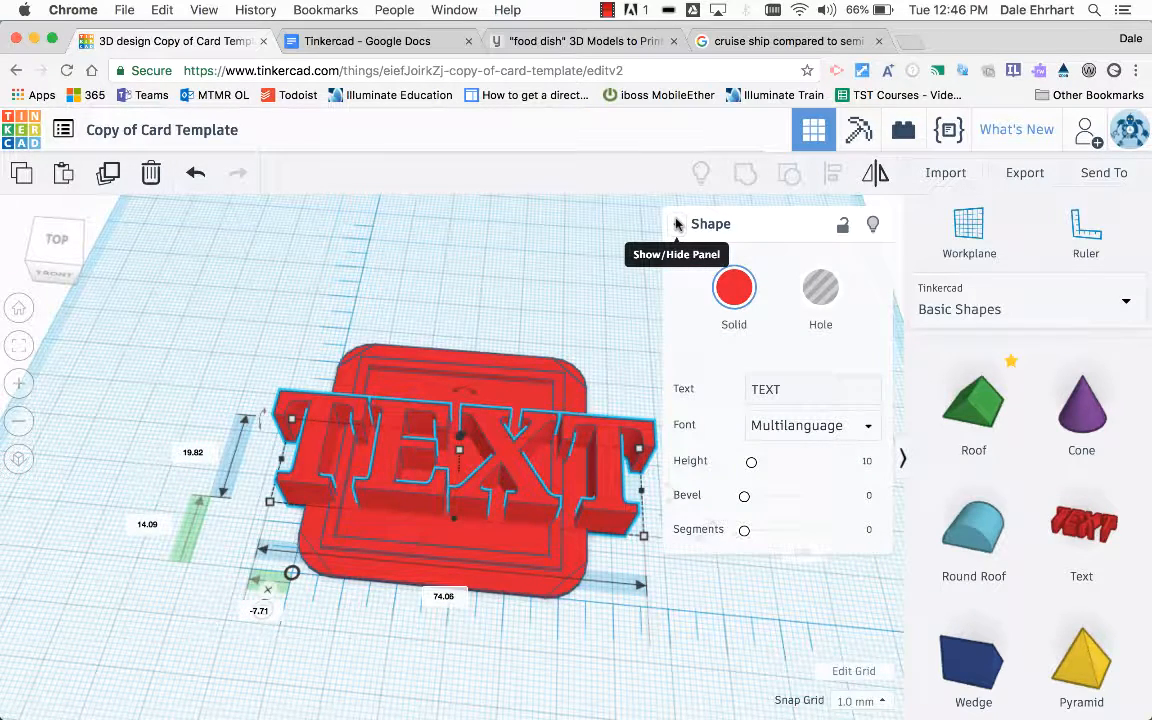
double_click(766, 389)
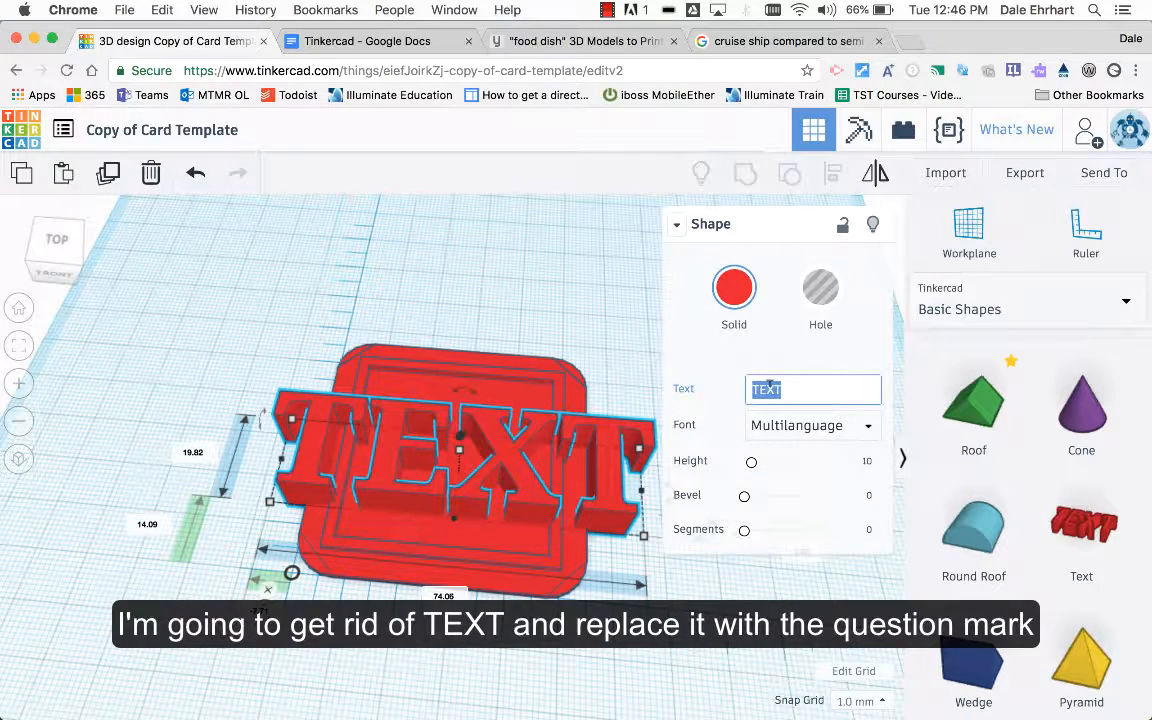
text(?)
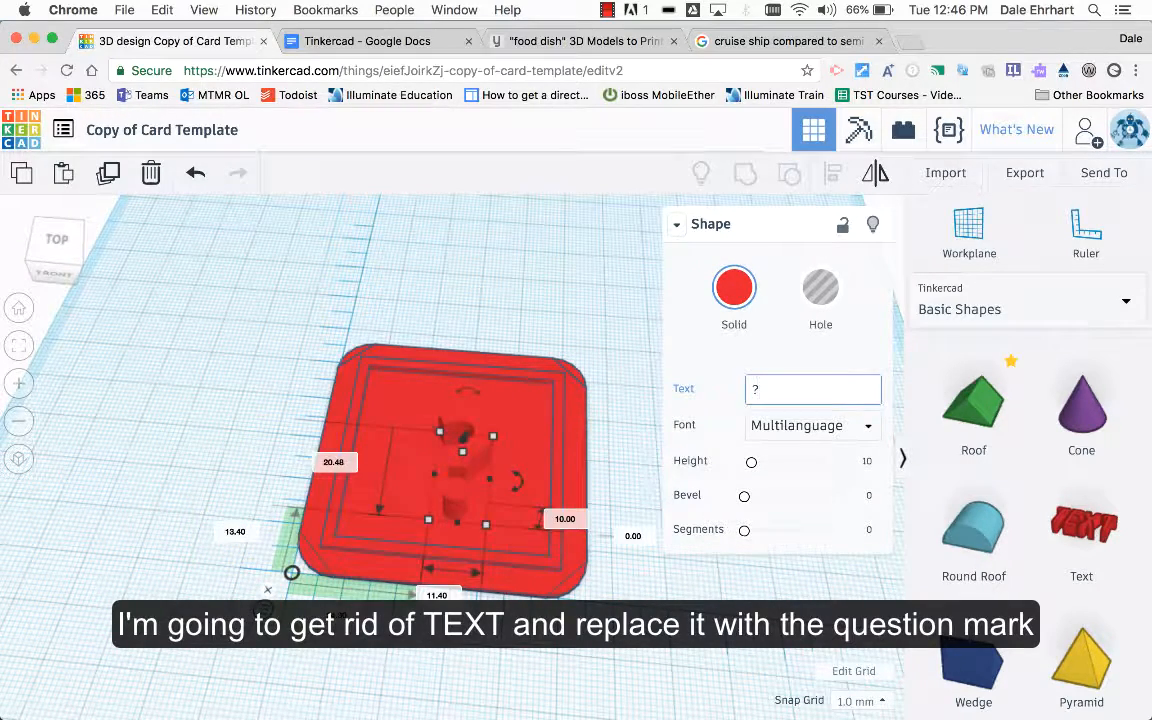
click(858, 428)
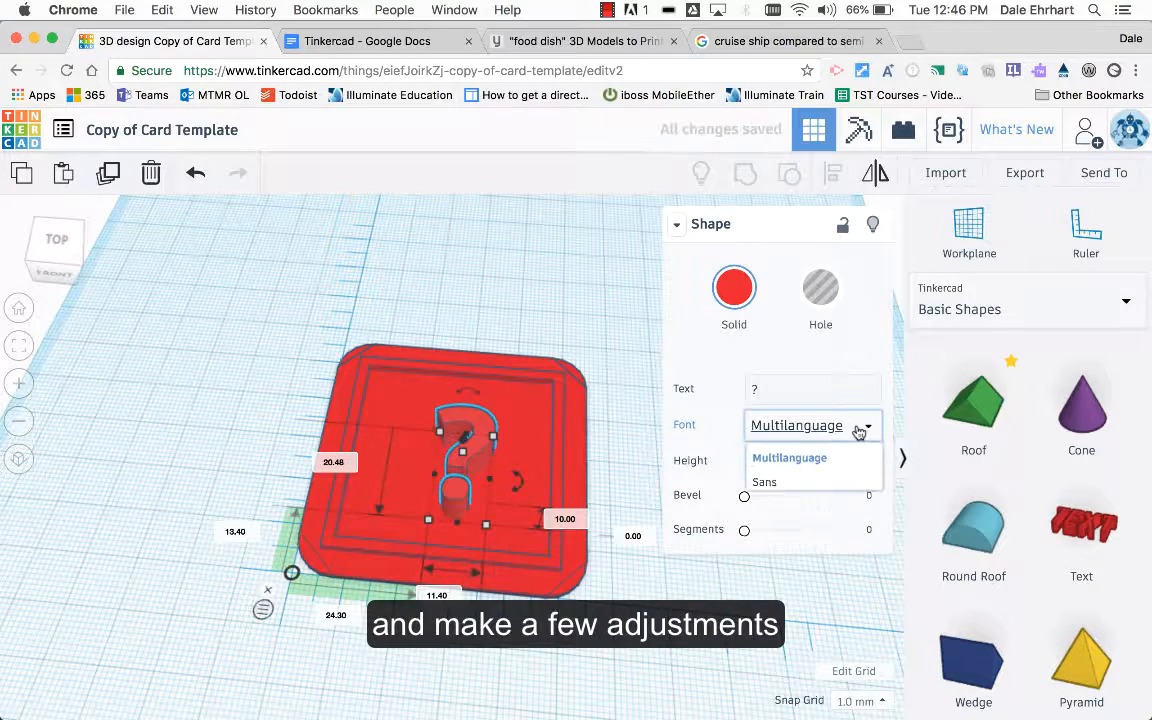
click(780, 485)
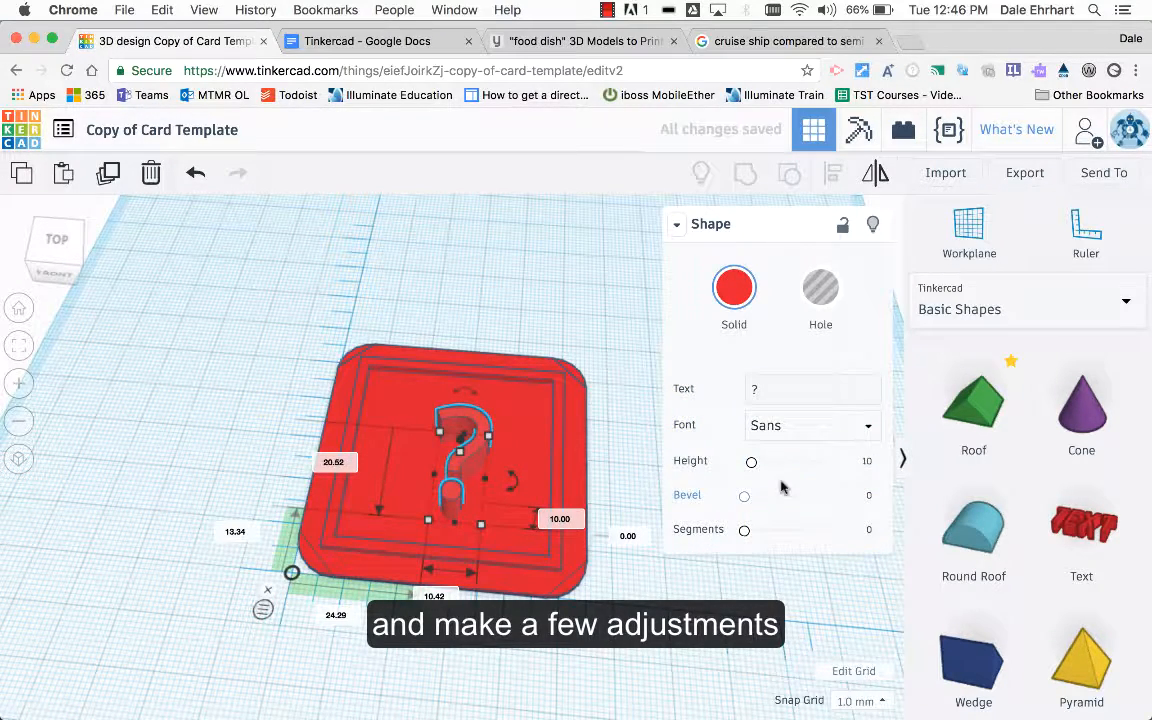
Step: Resize the question mark within the recess to about 23 mm wide and 27 mm long, with a height of 2.5 mm
drag(474, 465, 505, 540)
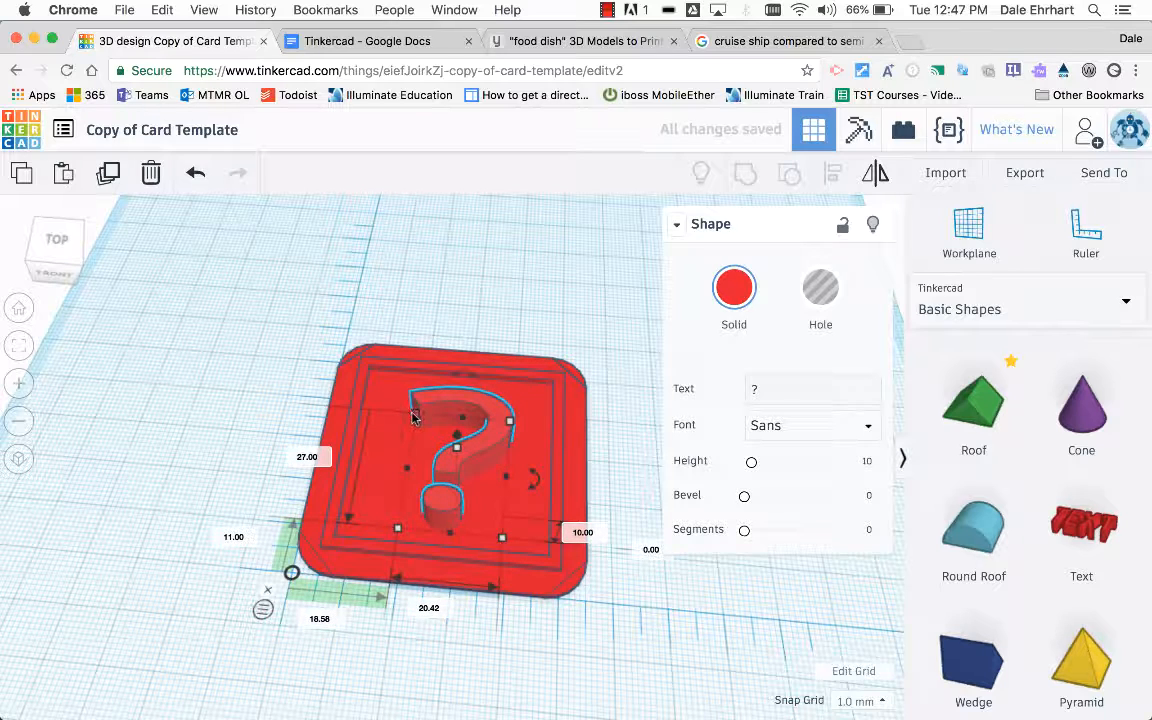
drag(408, 418, 398, 416)
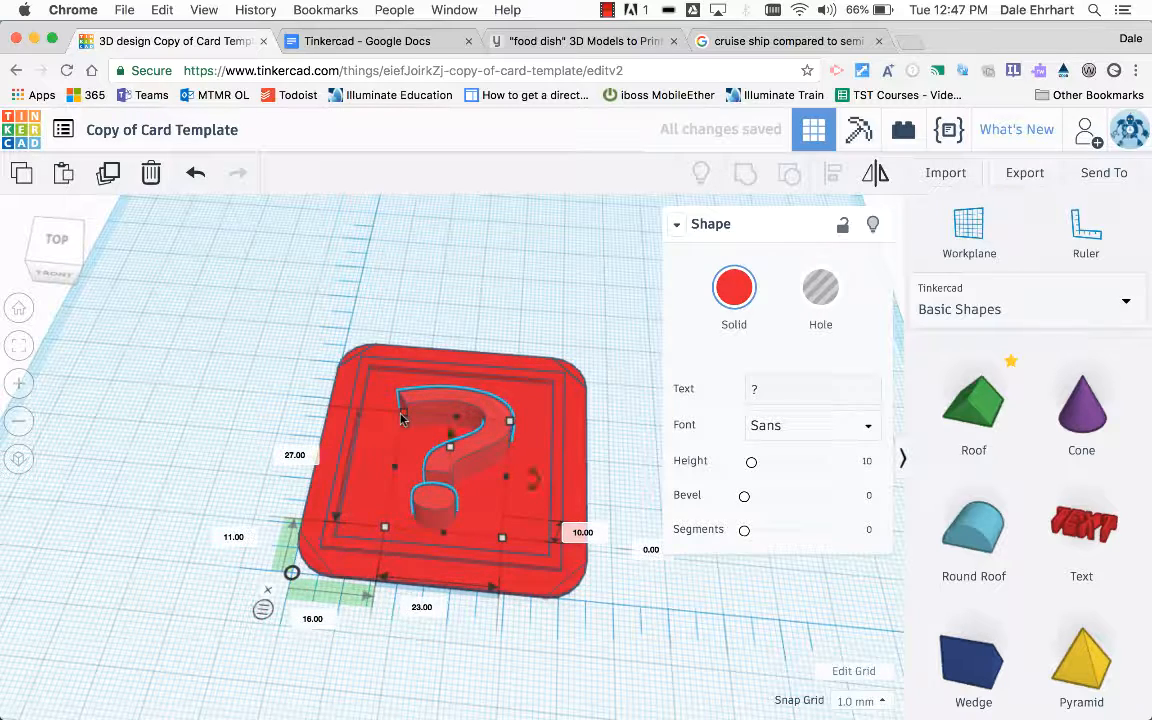
click(583, 532)
text(2)
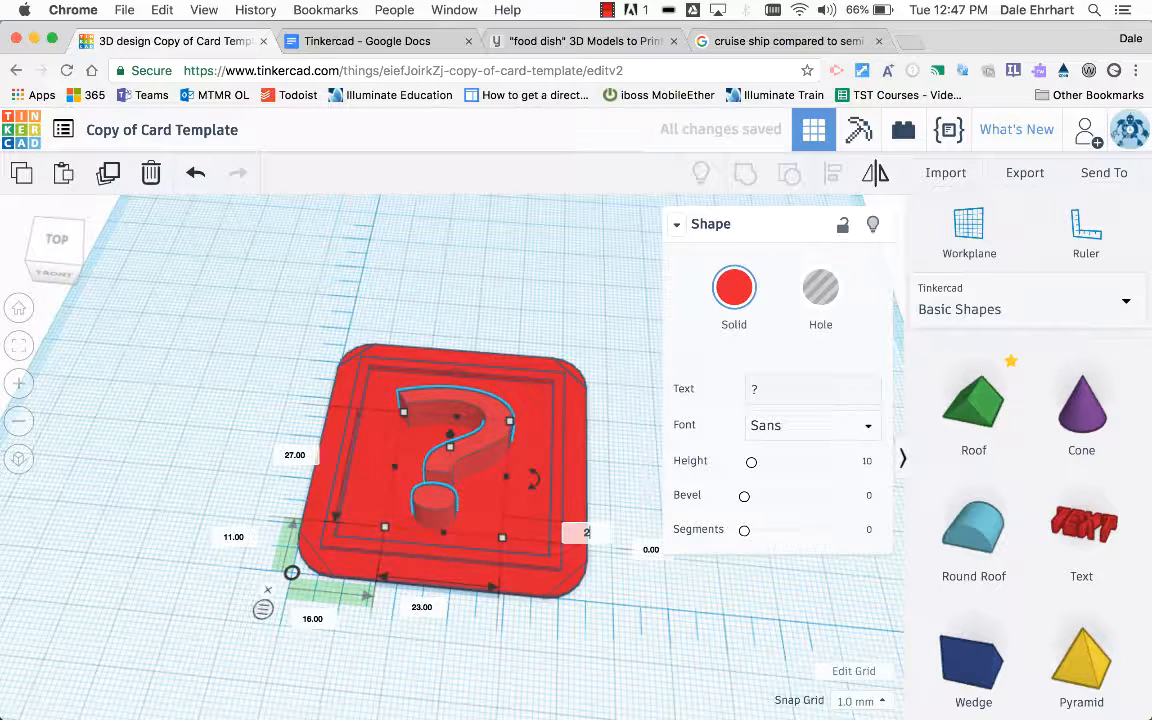
text(.5)
key(Return)
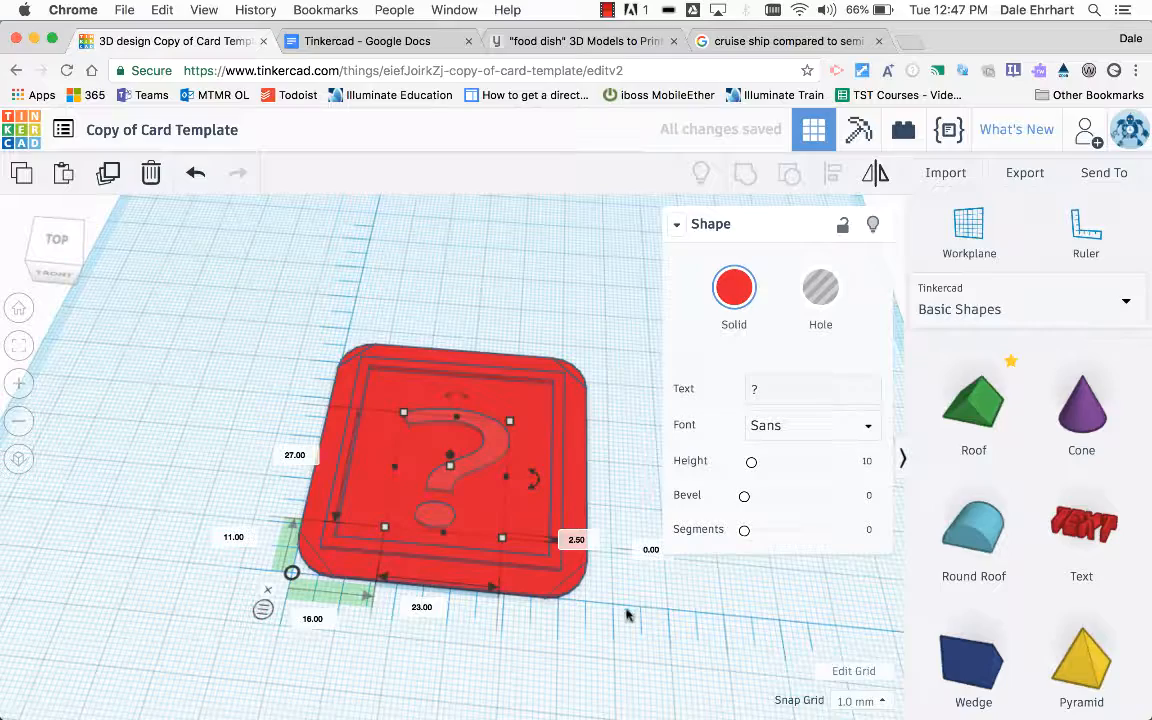
click(587, 633)
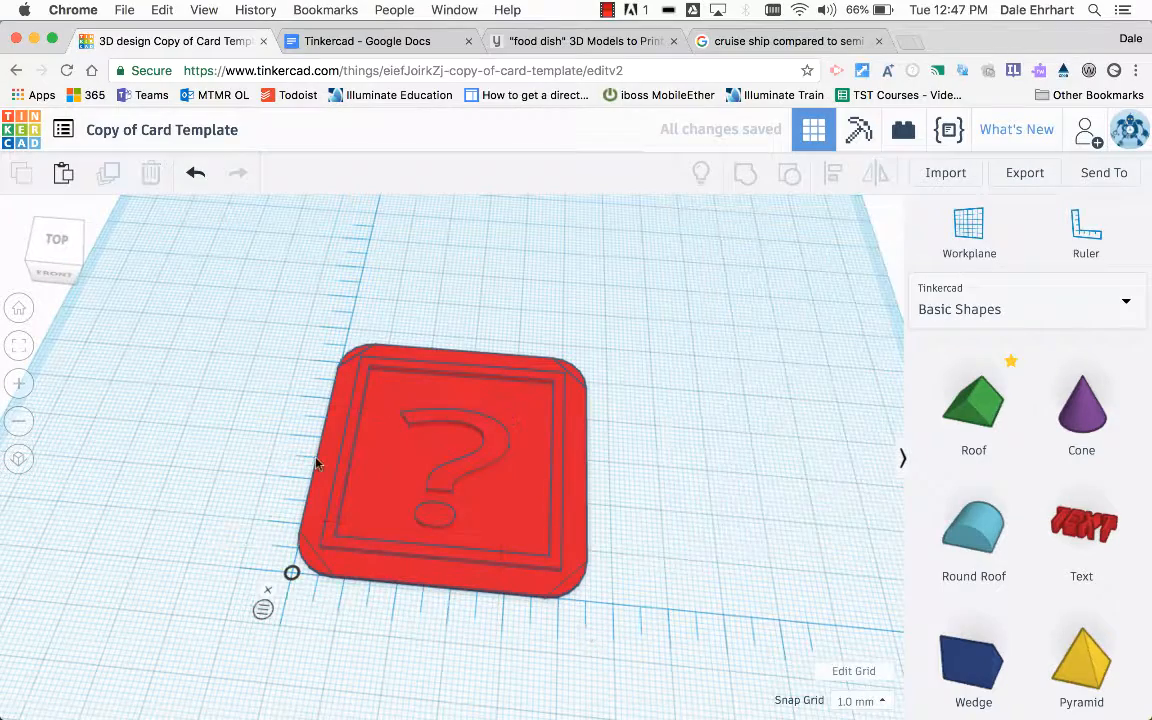
Step: Group the question mark and the recessed card into a single shape
mouse_move(62, 256)
mouse_down()
mouse_move(76, 258)
mouse_move(69, 251)
mouse_up()
drag(220, 350, 641, 668)
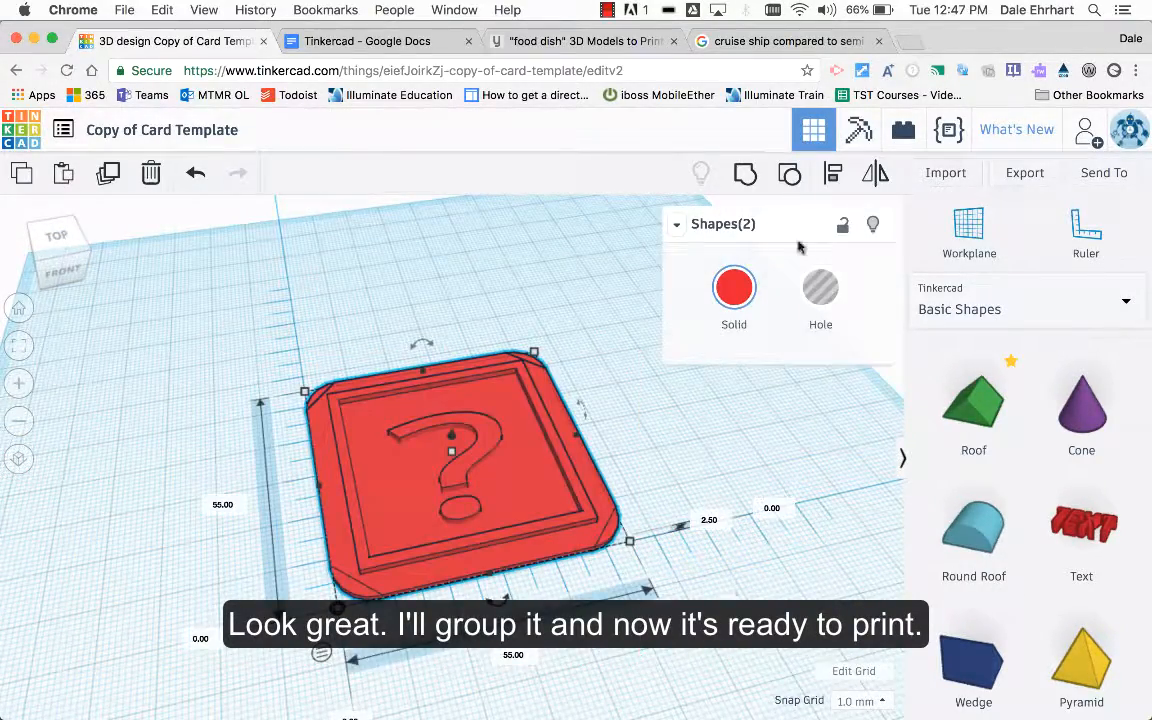
click(745, 178)
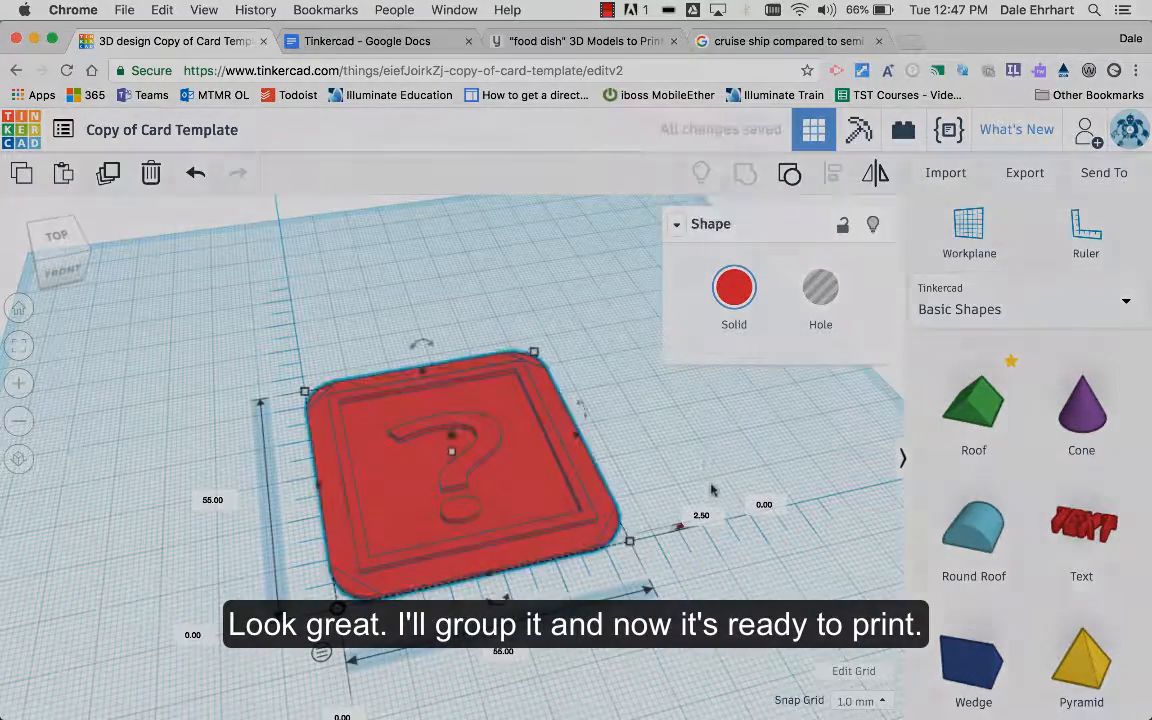